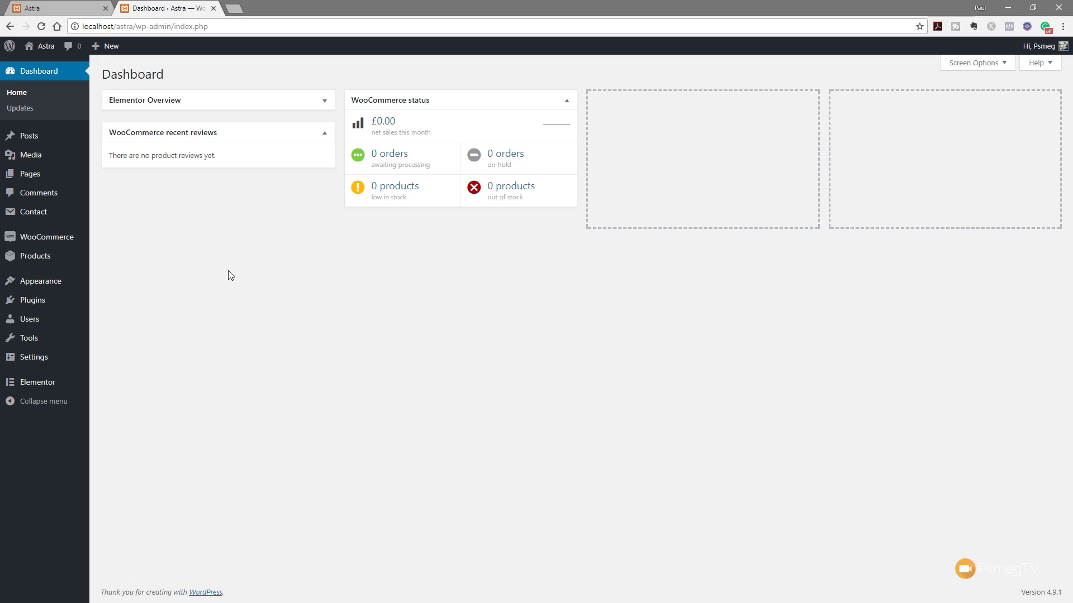
# - Open the Astra theme's addons list and review the available modules down to WooCommerce
pyautogui.moveTo(71, 282)
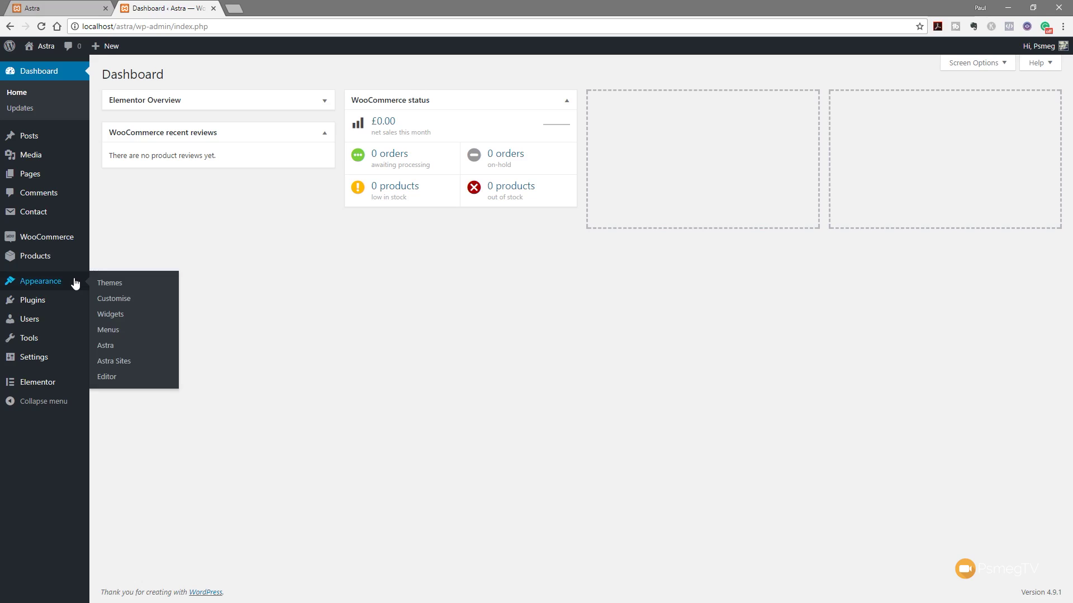
pyautogui.click(116, 344)
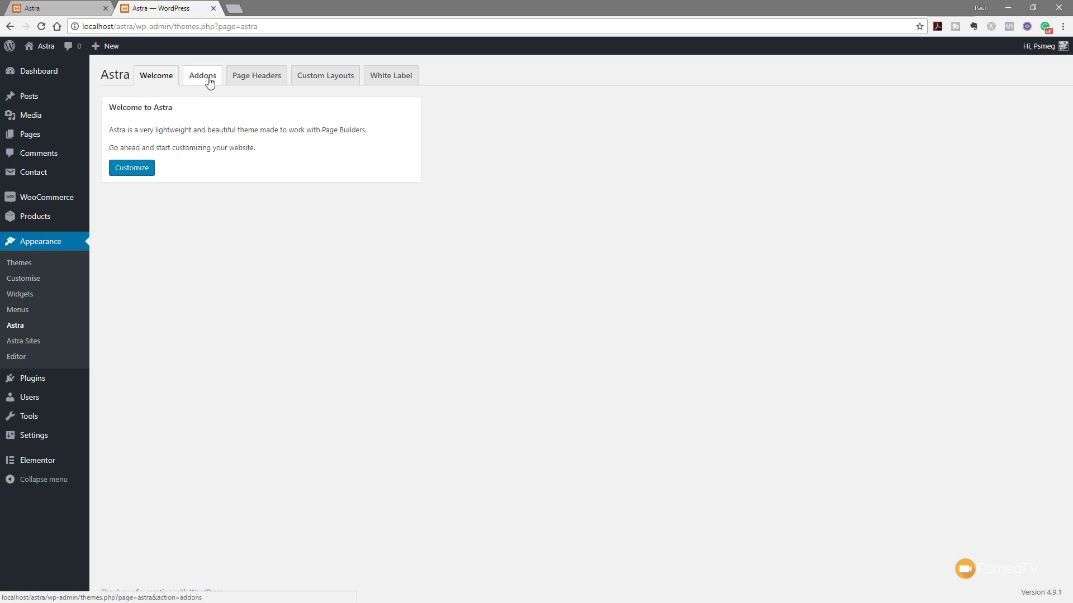
pyautogui.click(209, 82)
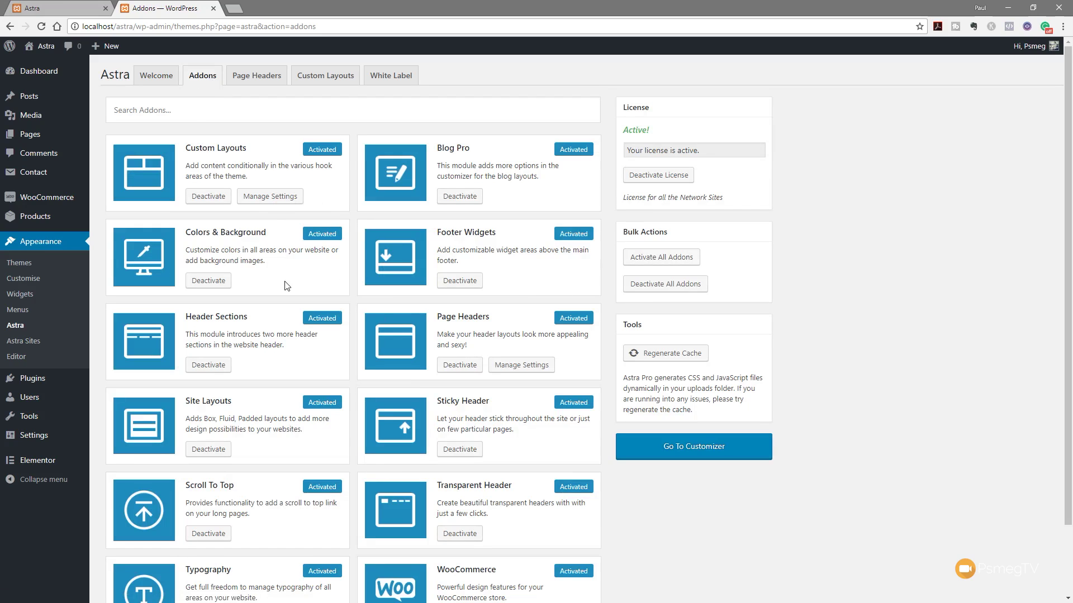
pyautogui.scroll(-3, 284, 306)
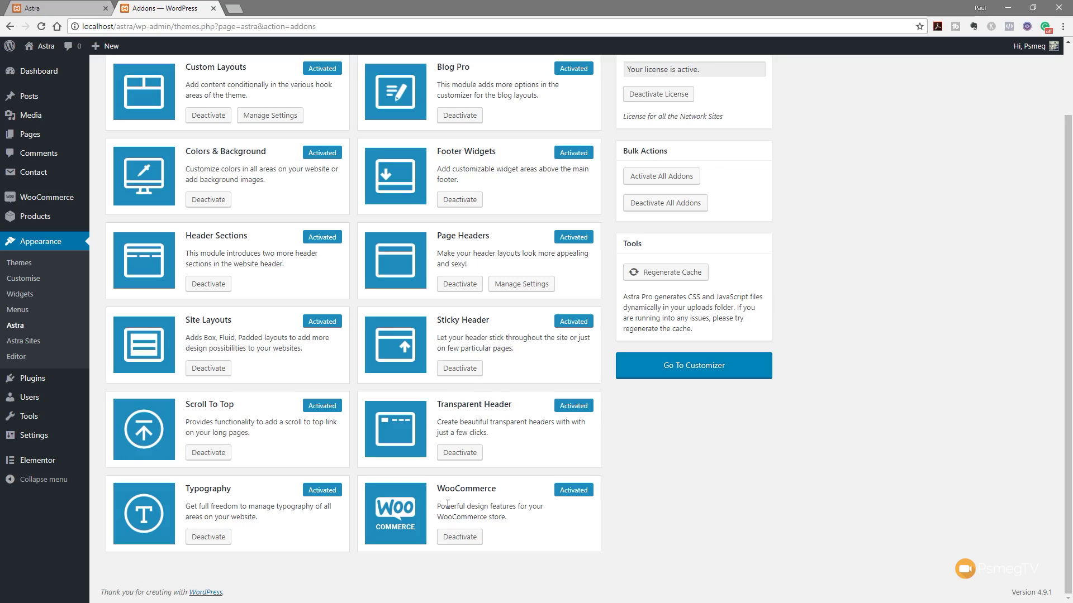
# - Open the theme customiser's WooCommerce layout settings and show the Shop page in the preview
pyautogui.moveTo(60, 218)
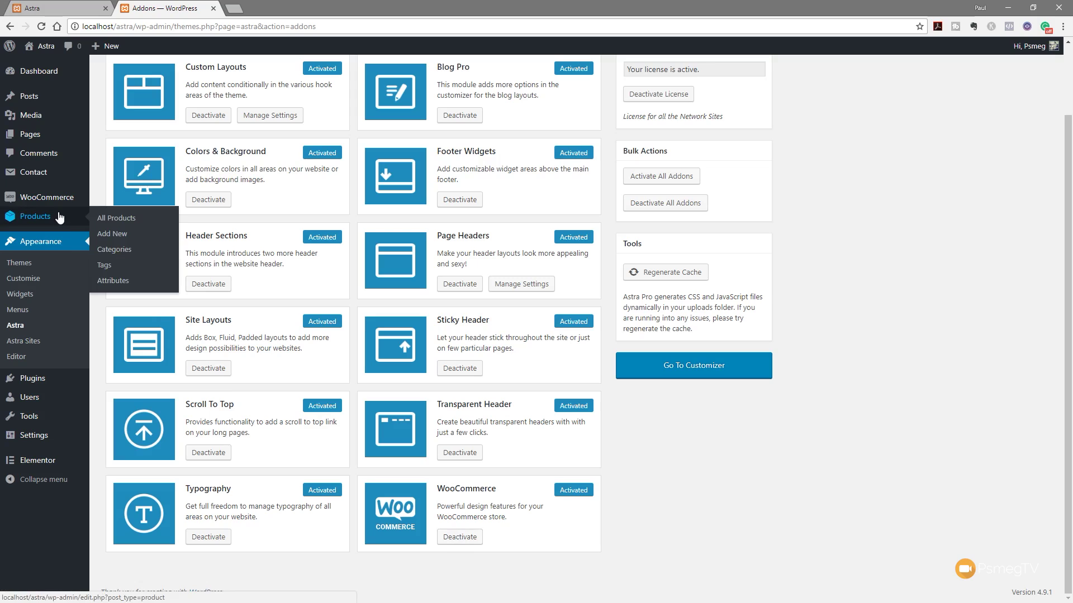
pyautogui.click(42, 279)
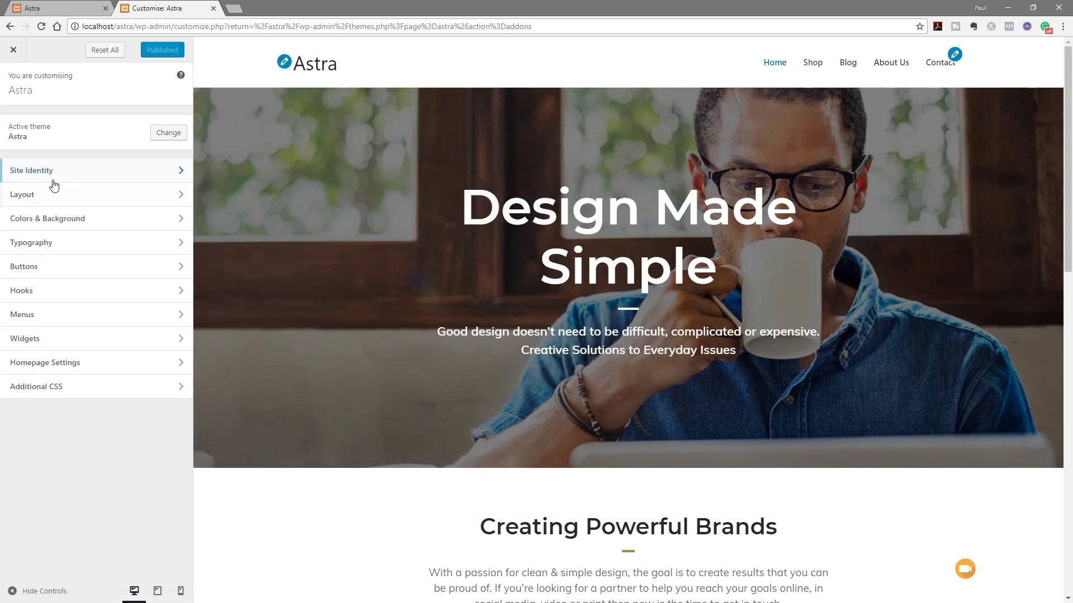
pyautogui.click(22, 200)
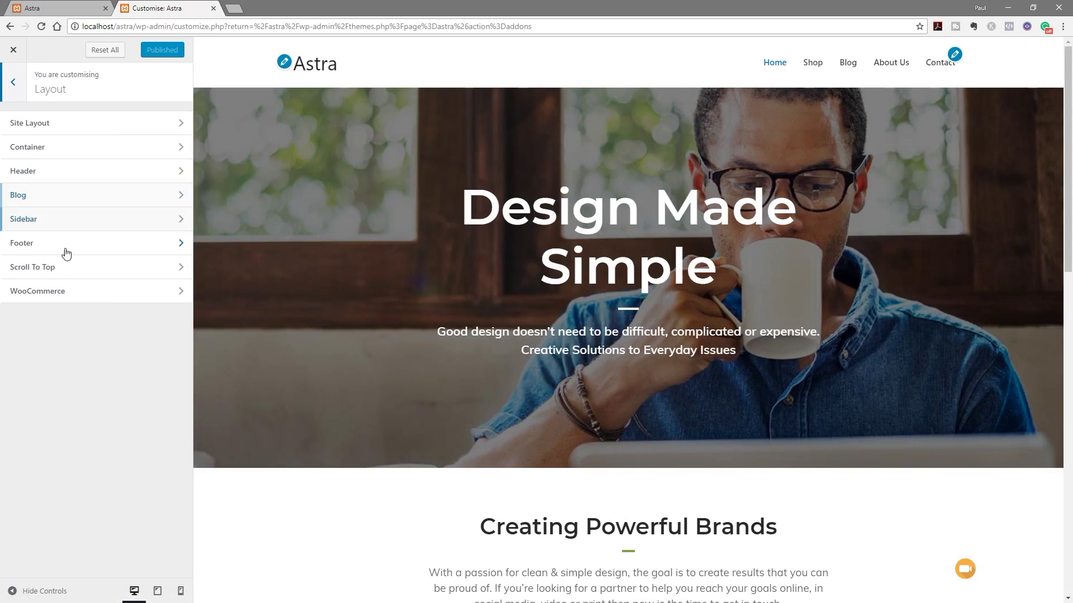
pyautogui.click(49, 293)
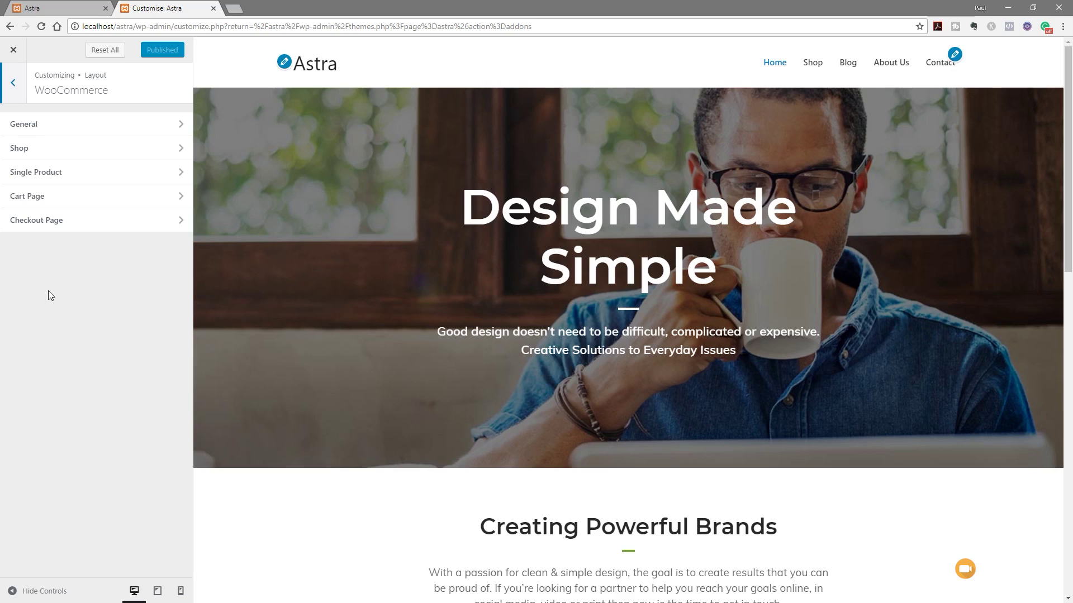
pyautogui.click(812, 62)
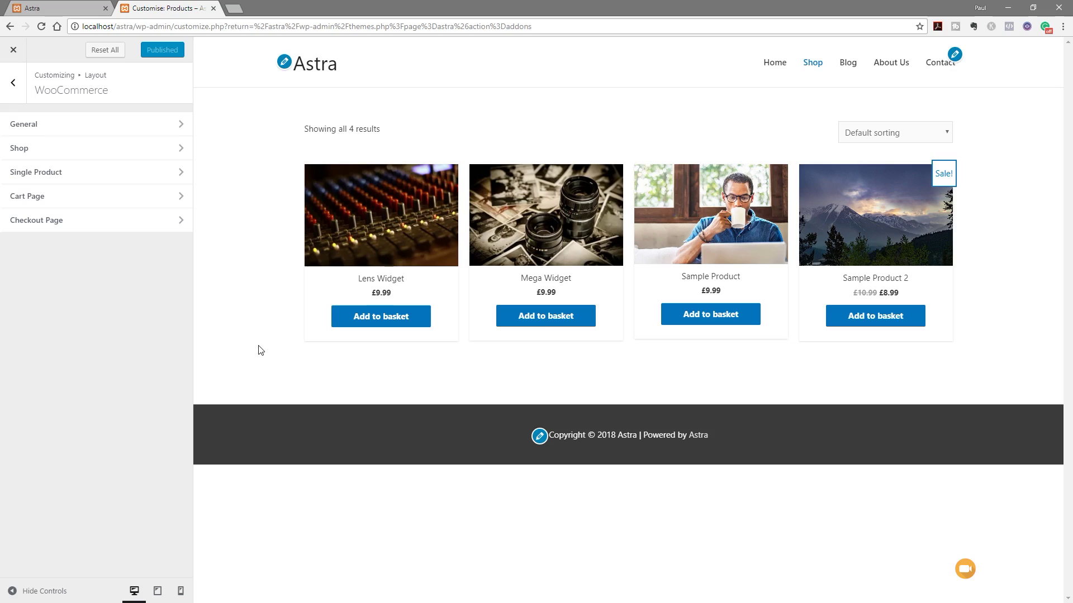
# - In the general WooCommerce layout settings, try None for the sale notification and set it to Custom String
pyautogui.click(33, 132)
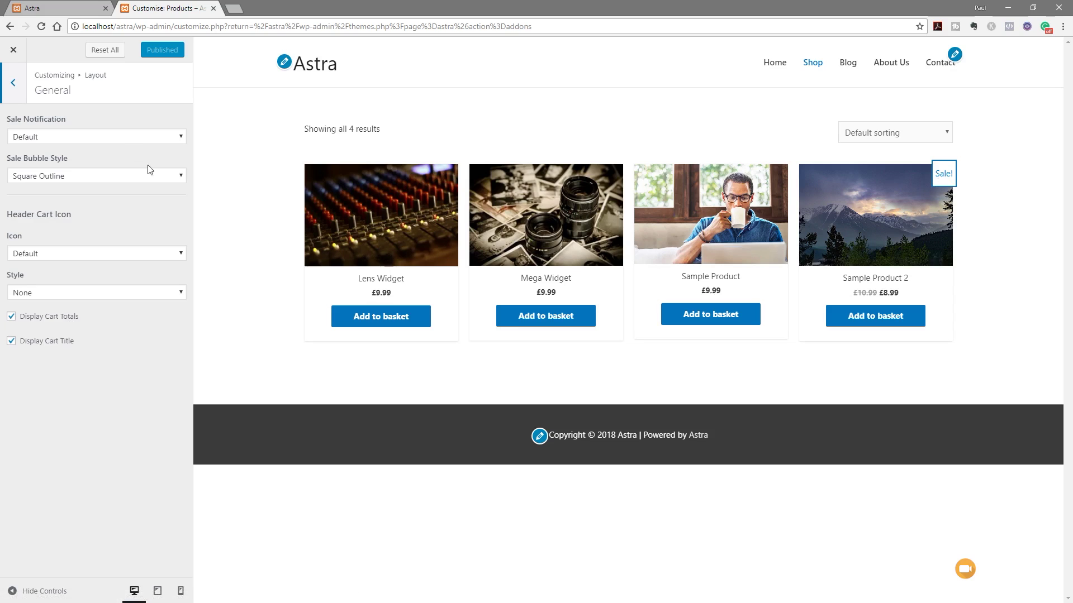
pyautogui.click(114, 139)
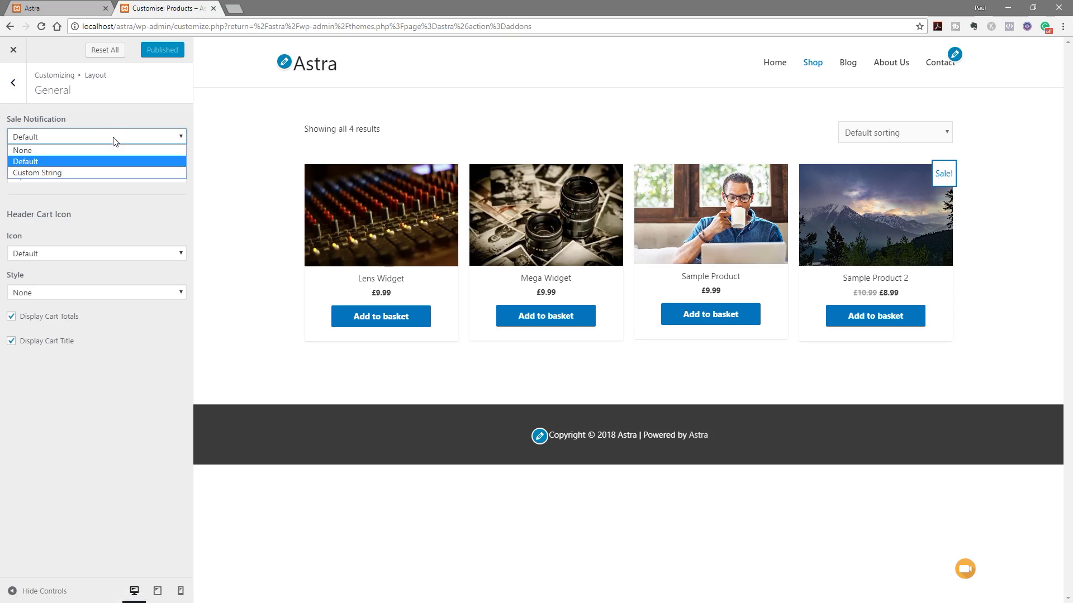
pyautogui.click(105, 150)
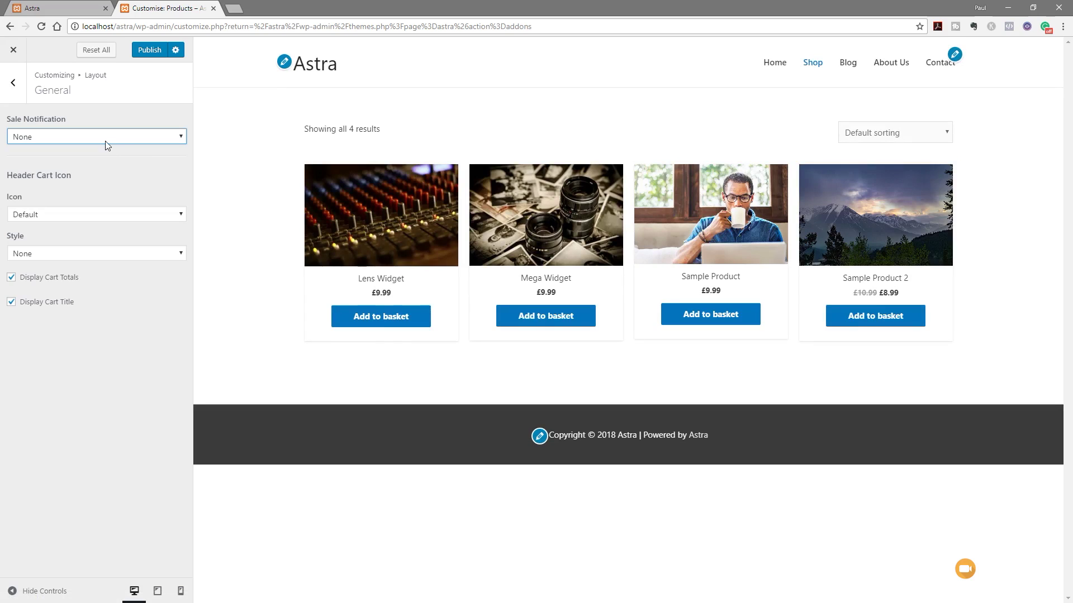
pyautogui.click(105, 141)
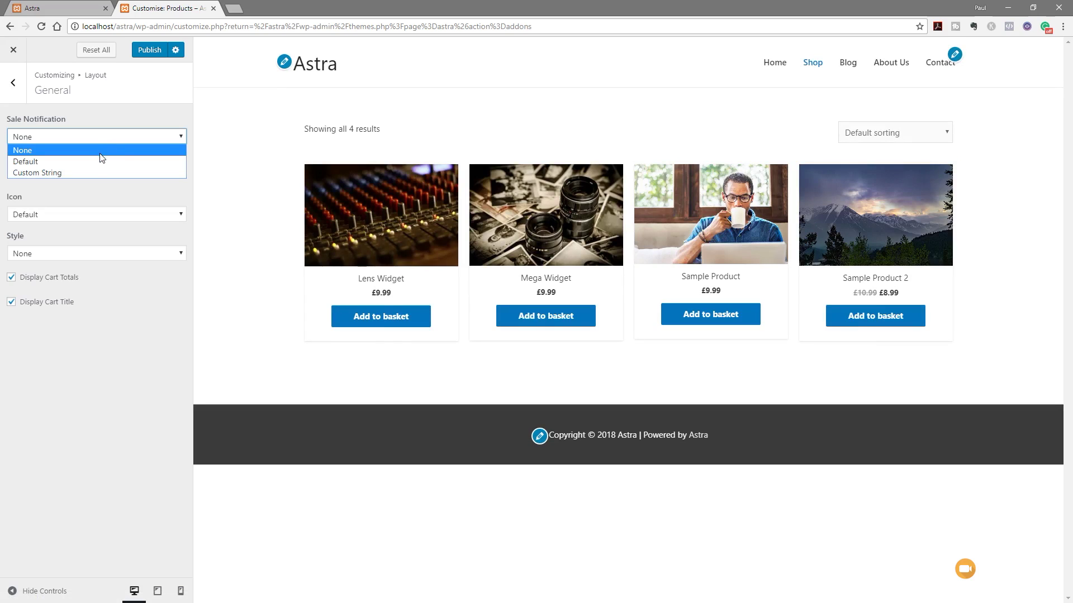
pyautogui.click(96, 172)
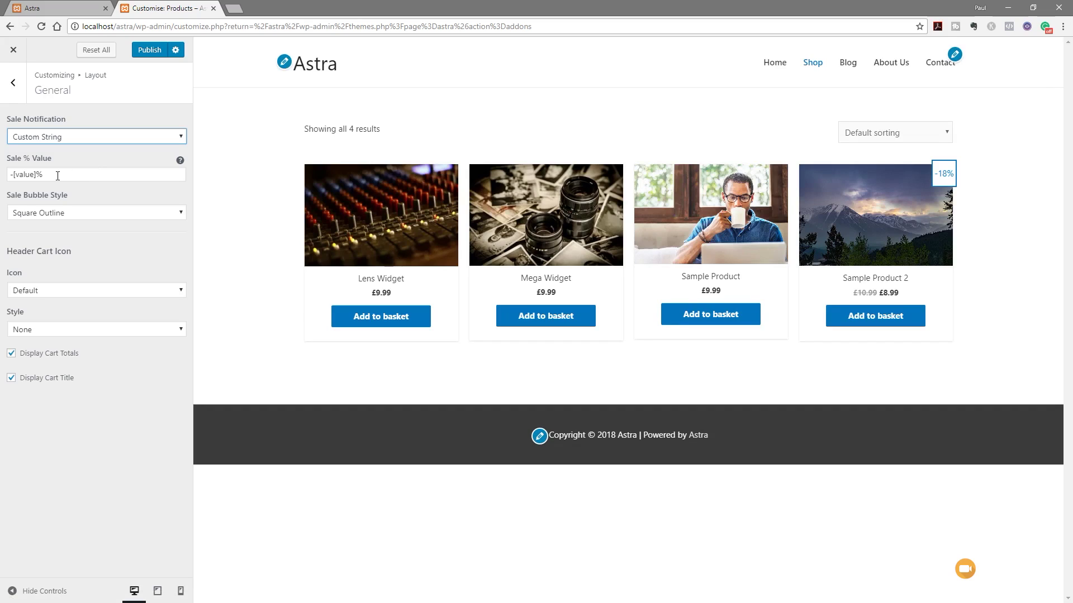
pyautogui.click(179, 162)
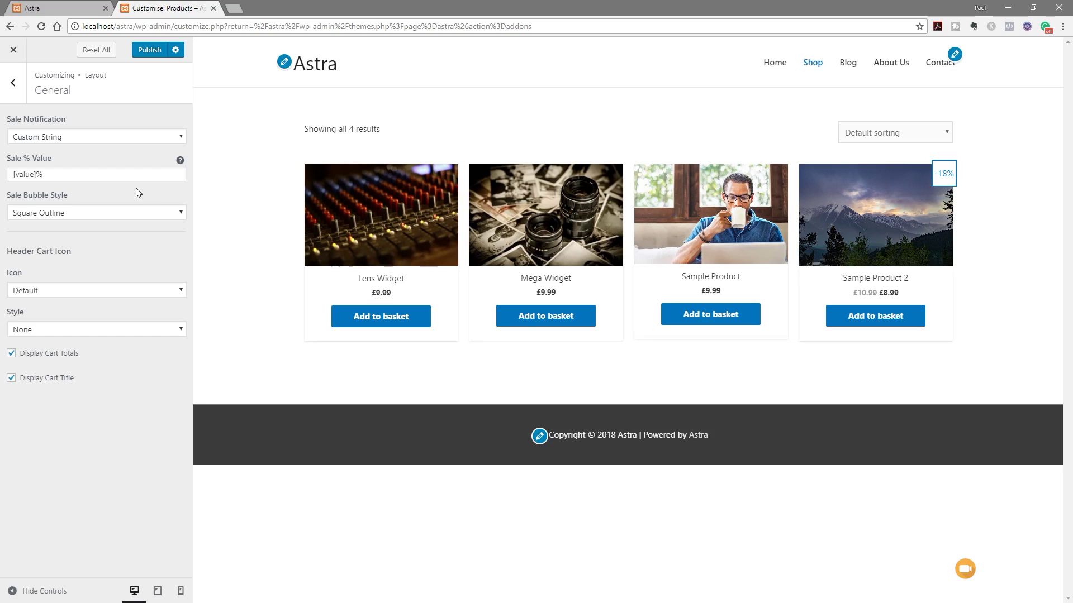
# - Try the Circle and Circle Outline sale bubble styles and settle on Square
pyautogui.click(58, 213)
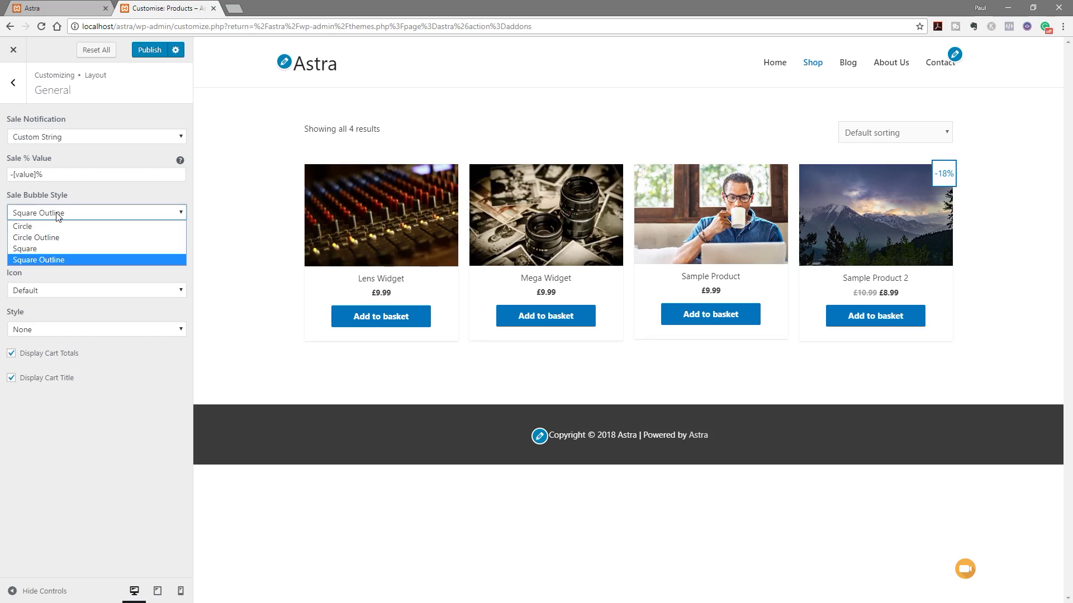
pyautogui.click(56, 225)
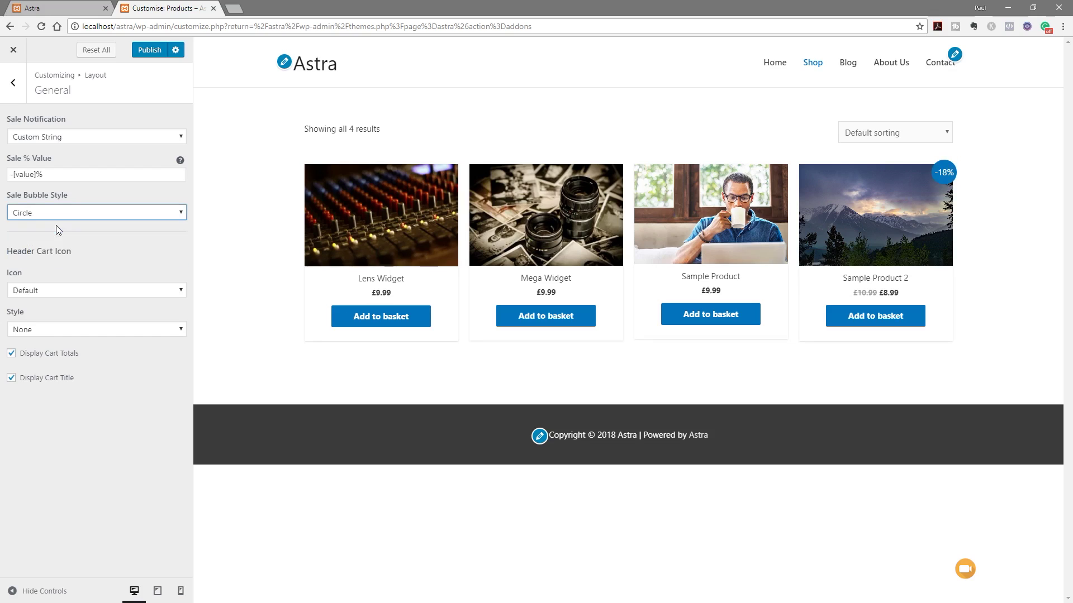
pyautogui.click(59, 217)
pyautogui.click(53, 239)
pyautogui.click(62, 218)
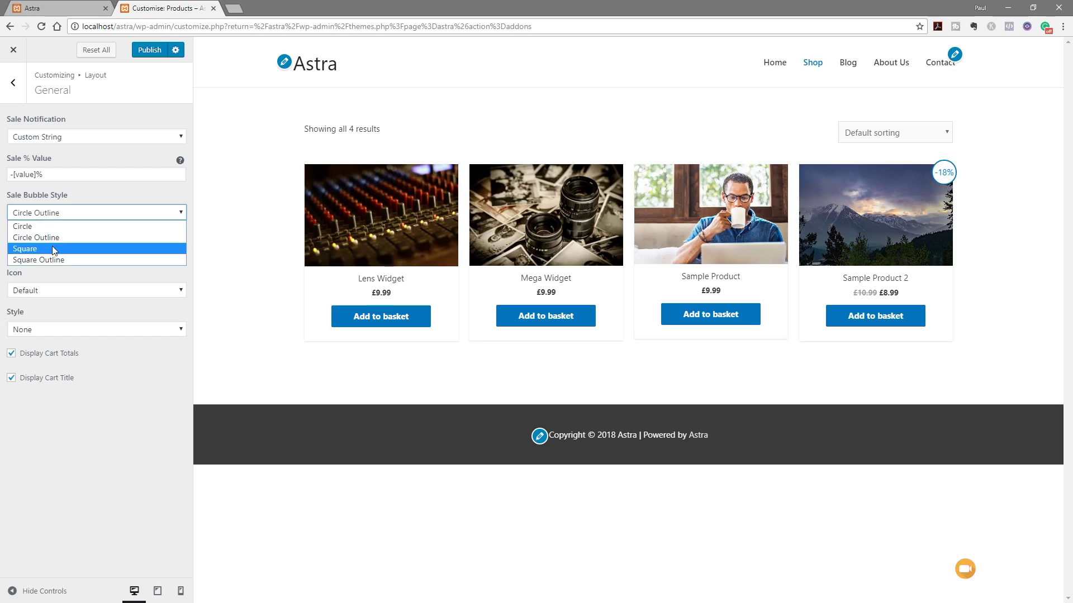
pyautogui.click(52, 246)
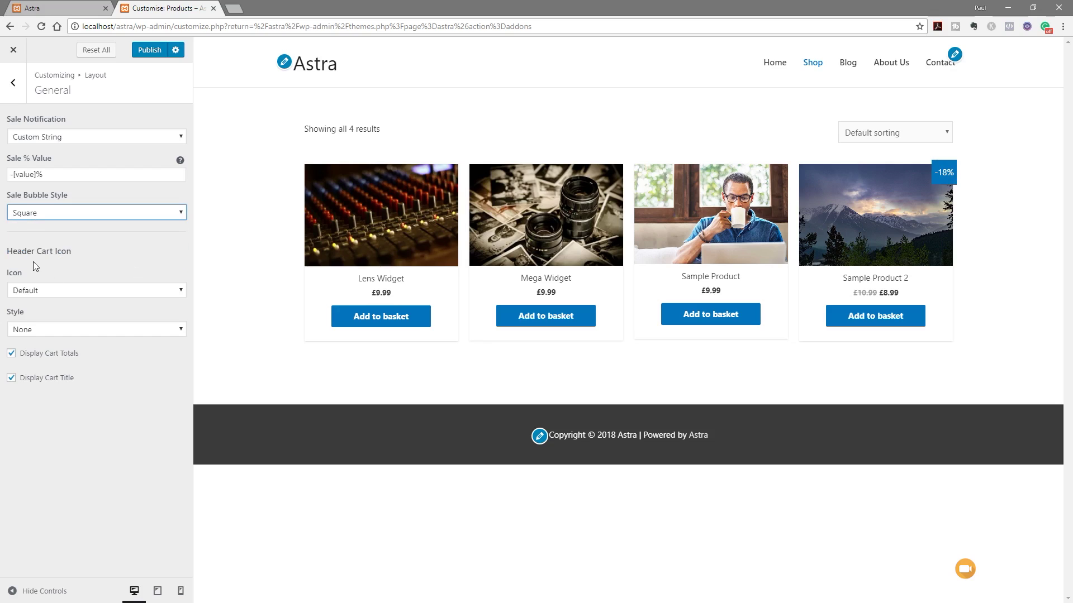
# - Set the header cart icon to Bag with the Outline style
pyautogui.click(46, 293)
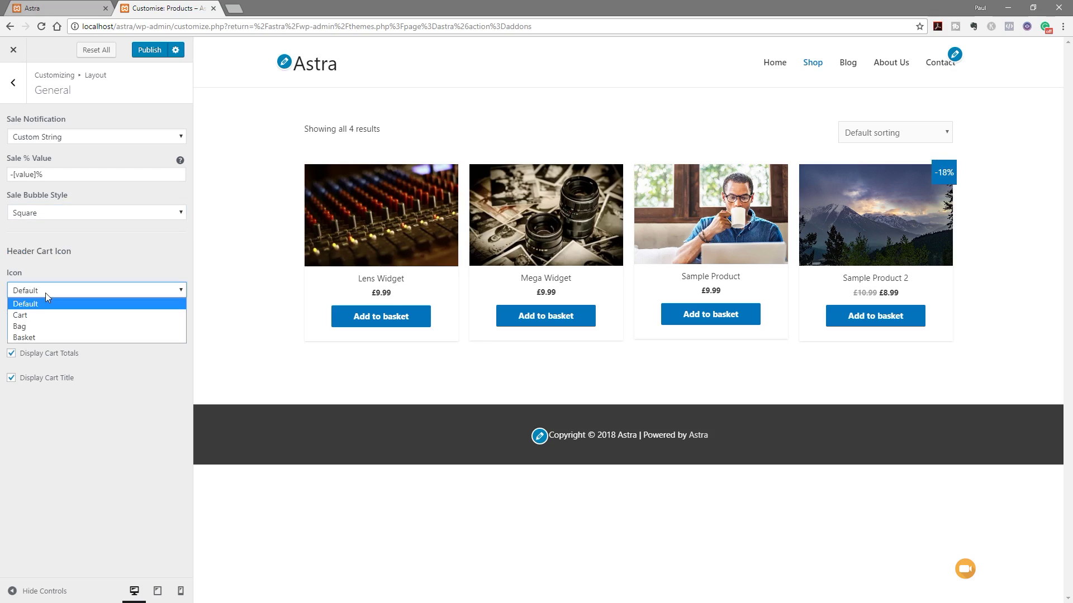
pyautogui.click(42, 327)
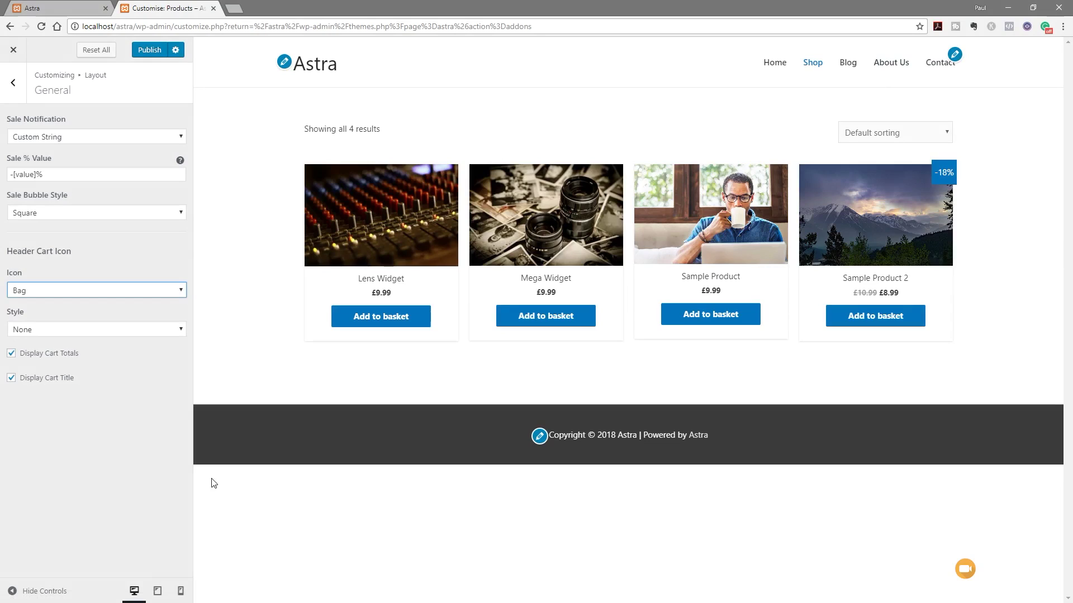
pyautogui.click(155, 329)
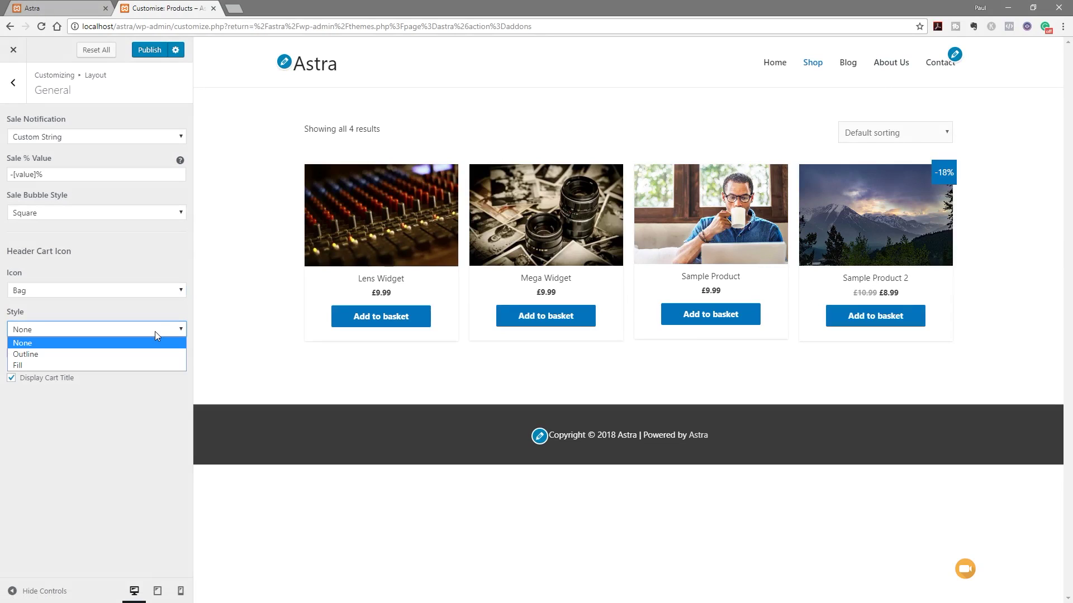
pyautogui.click(117, 350)
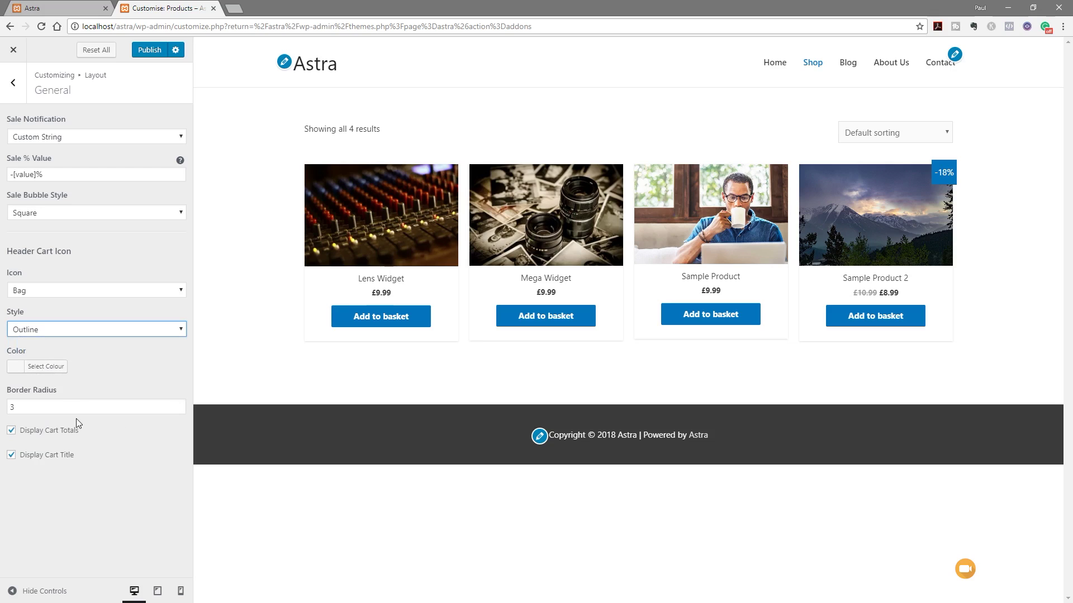
# - In the WooCommerce Shop layout settings, switch the product style to List View and reduce the shop columns to 1
pyautogui.click(11, 85)
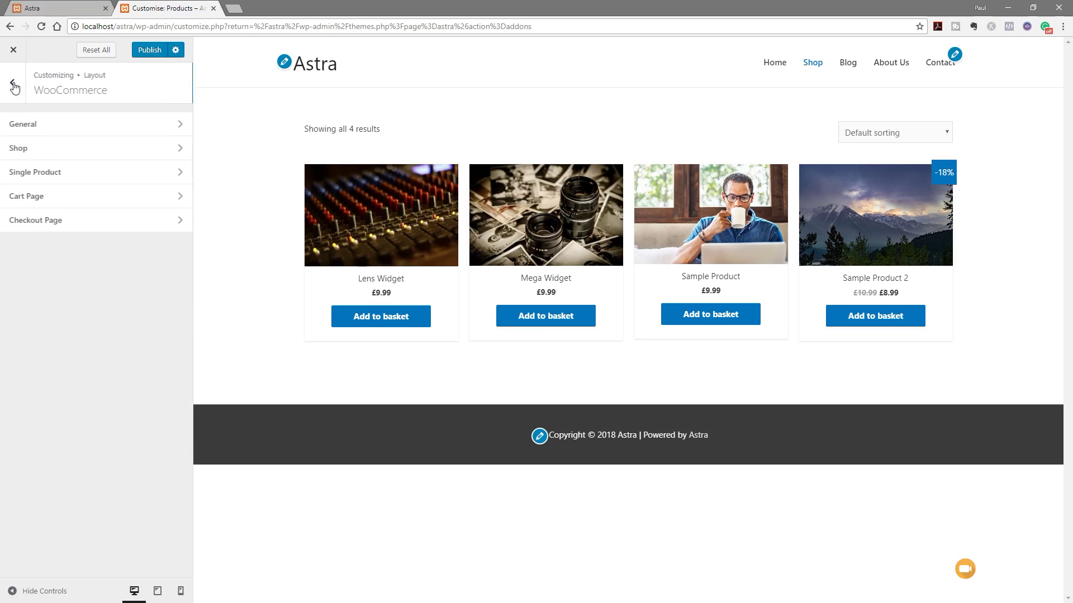
pyautogui.click(34, 149)
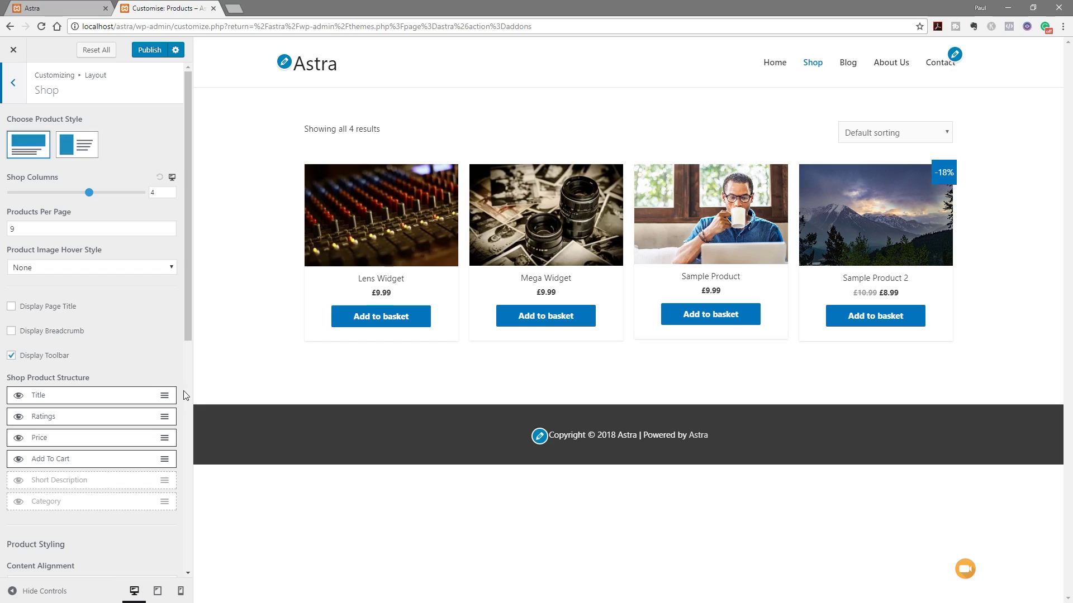
pyautogui.scroll(-8, 110, 367)
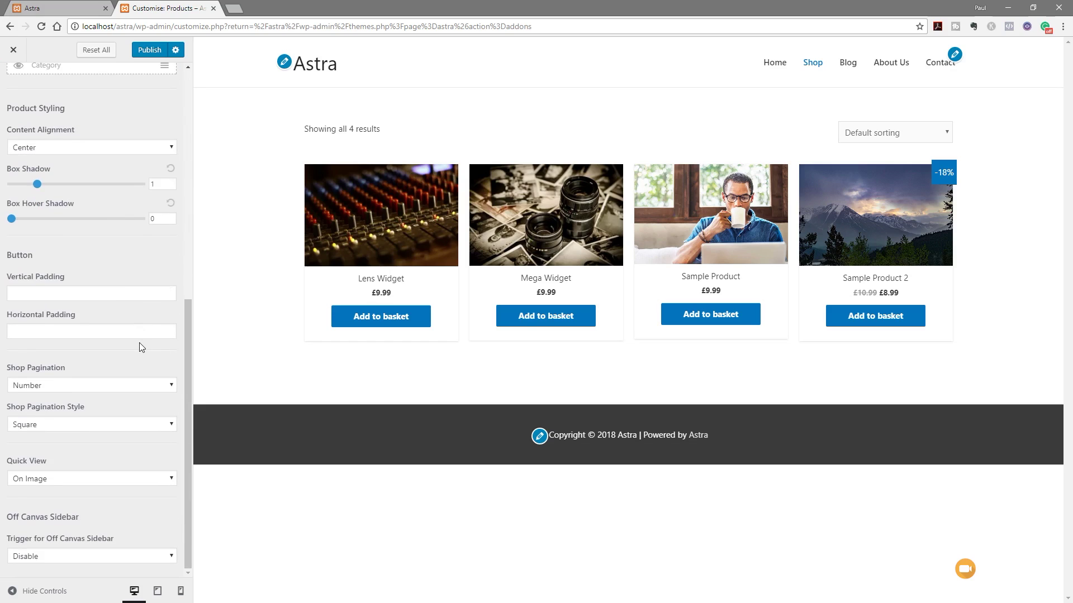
pyautogui.scroll(8, 139, 343)
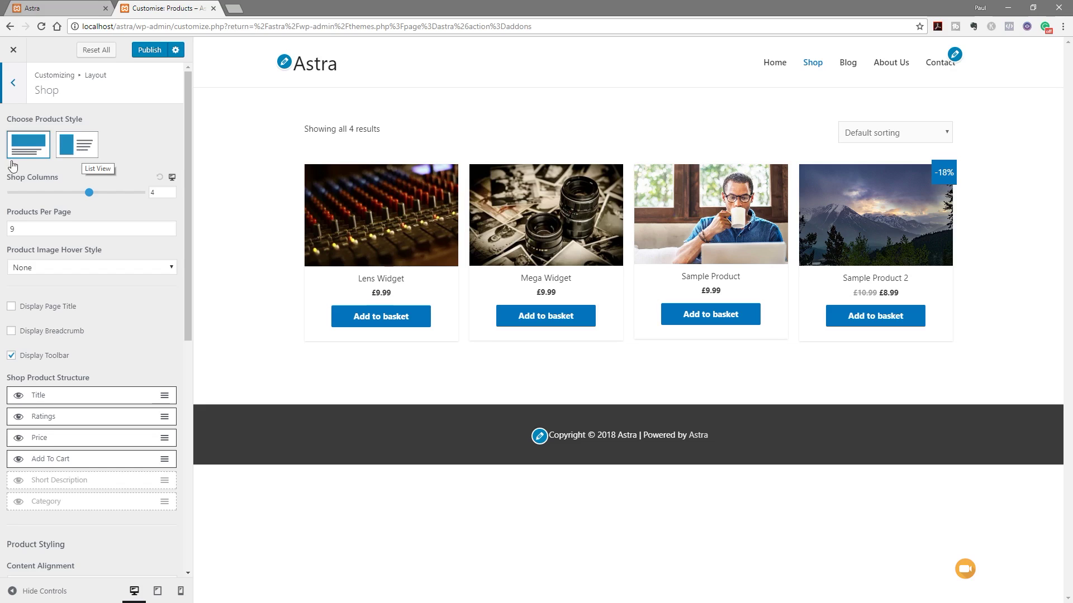
pyautogui.click(71, 153)
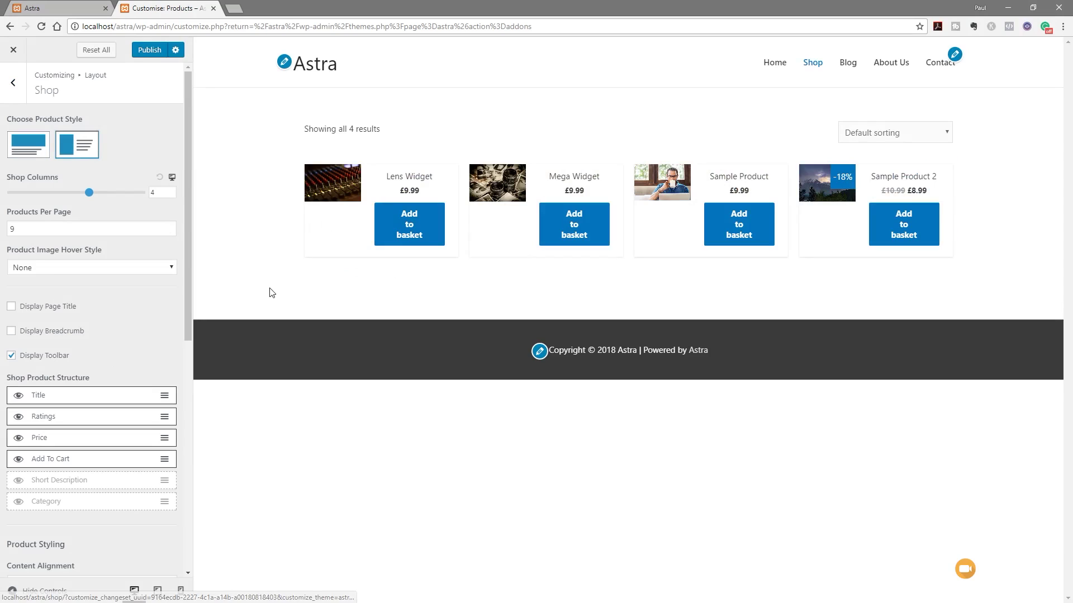
pyautogui.moveTo(88, 193); pyautogui.dragTo(19, 194)
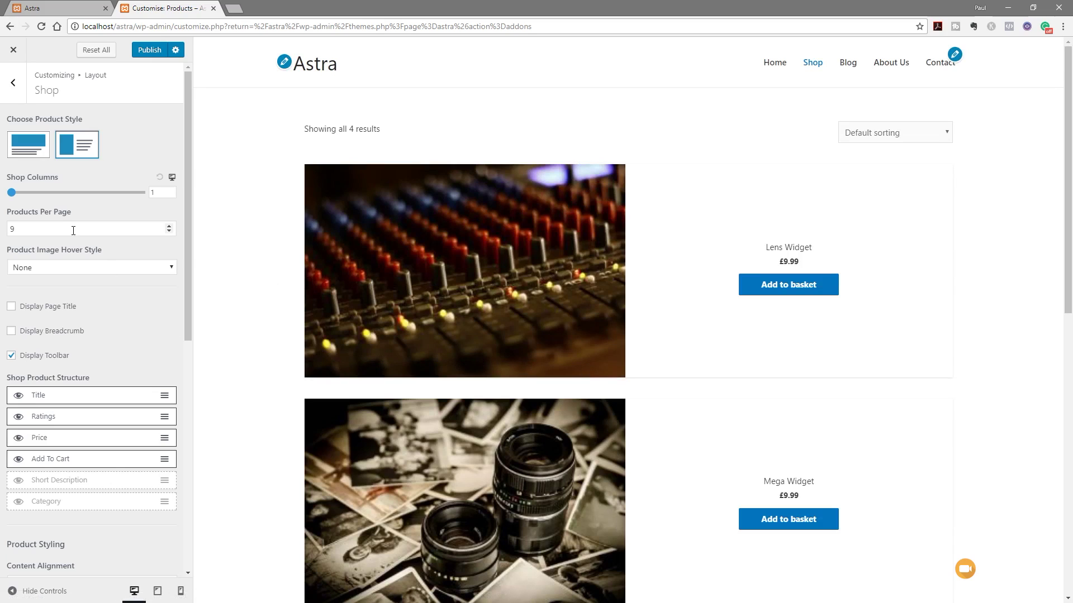
# - Look over the product image hover styles, and try the shop page without its toolbar before restoring it
pyautogui.click(62, 271)
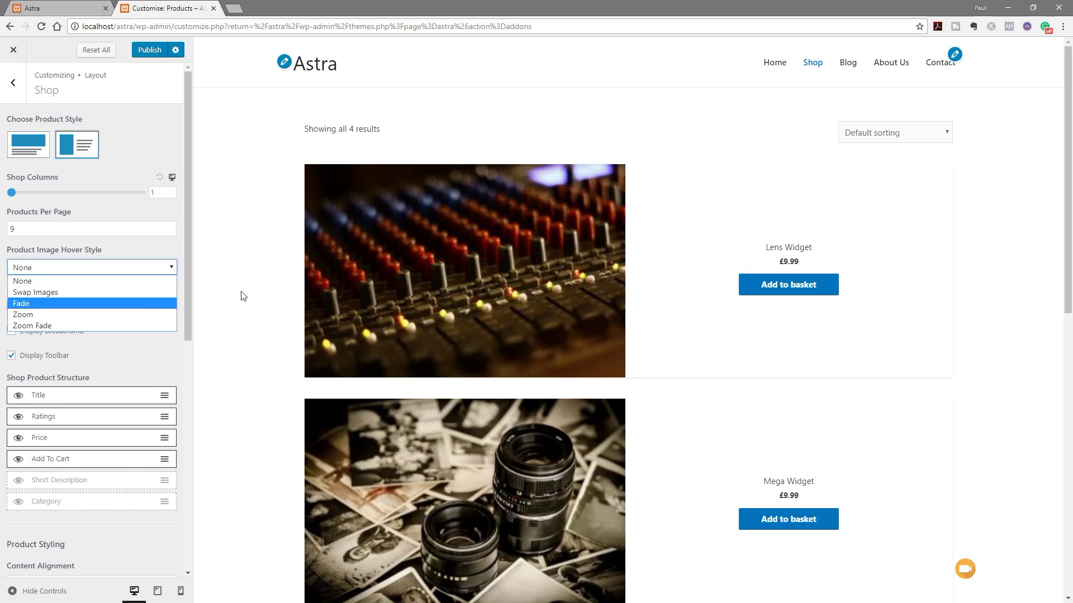
pyautogui.click(266, 287)
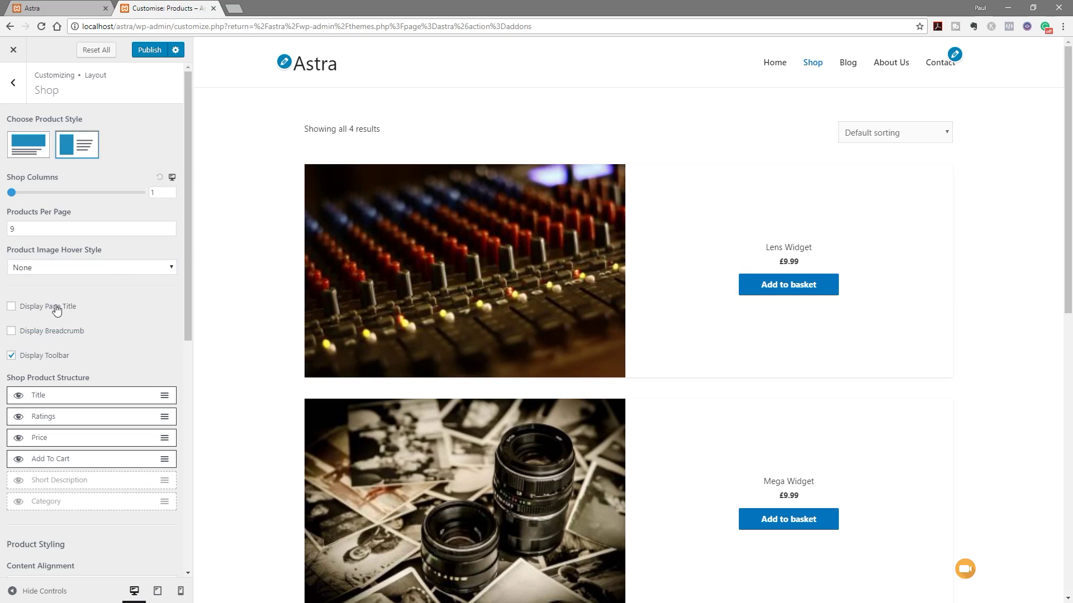
pyautogui.click(62, 356)
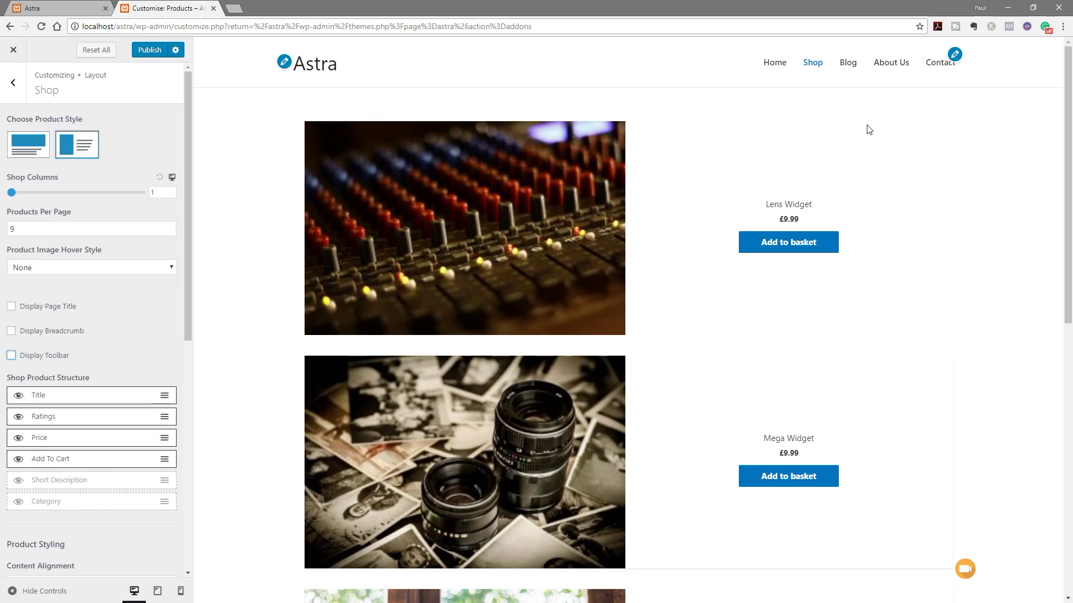
pyautogui.click(12, 356)
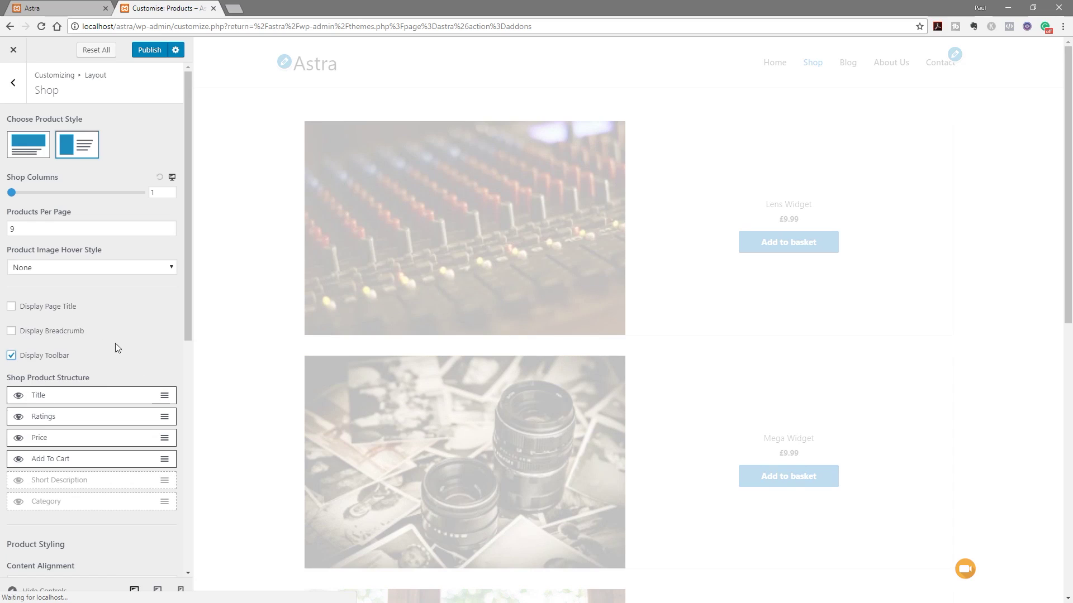
# - Enable the Short Description element in the shop product structure
pyautogui.scroll(-2, 131, 324)
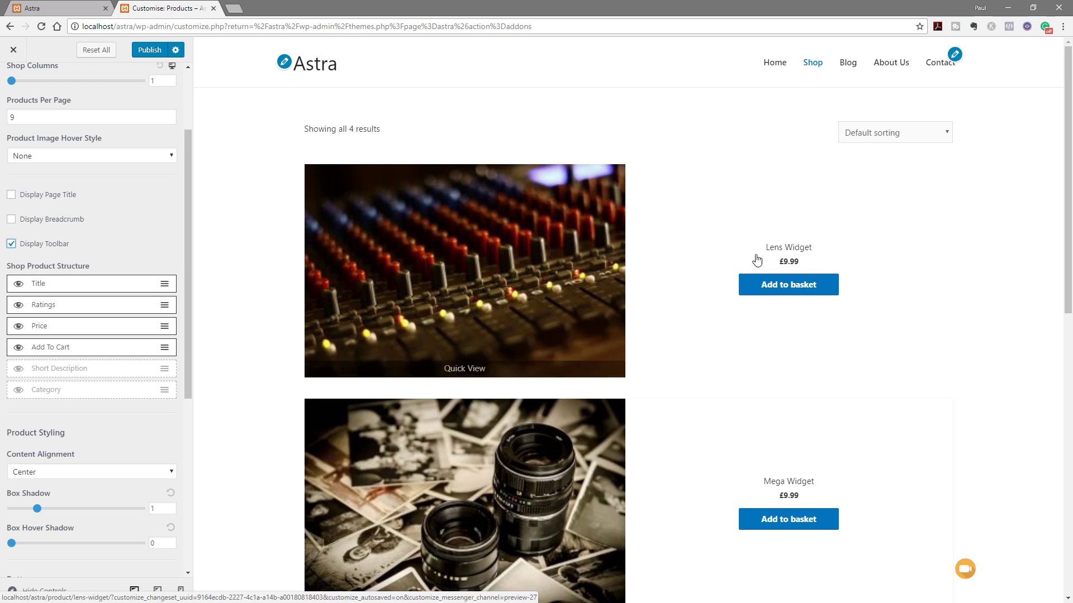
pyautogui.click(19, 369)
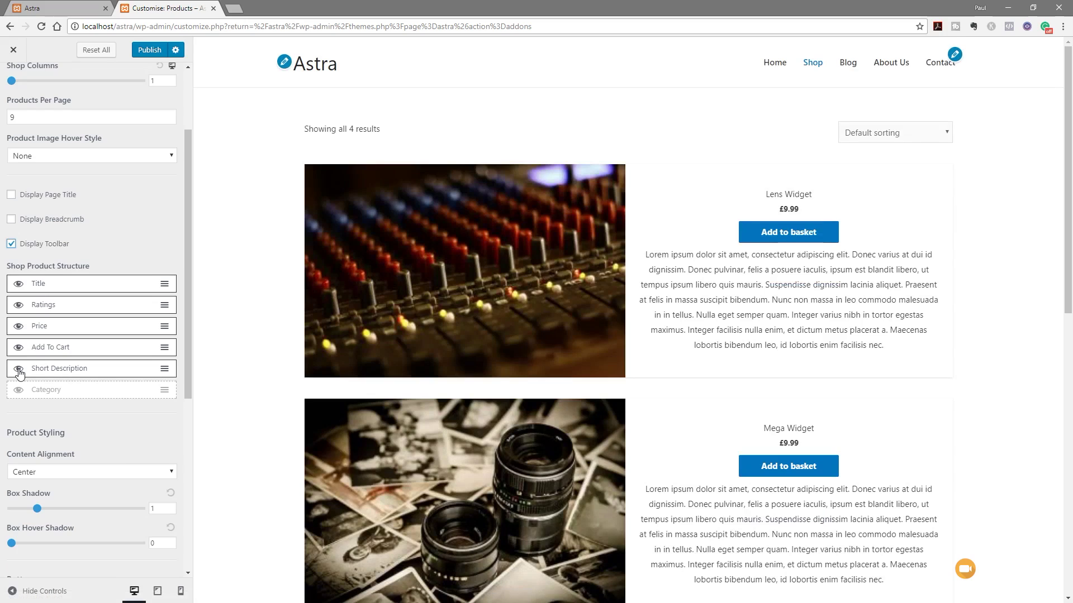
# - Reorder the shop product structure so Price and Short Description directly follow Title, and try the Category element before hiding it again
pyautogui.moveTo(399, 302)
pyautogui.moveTo(169, 368); pyautogui.dragTo(170, 304)
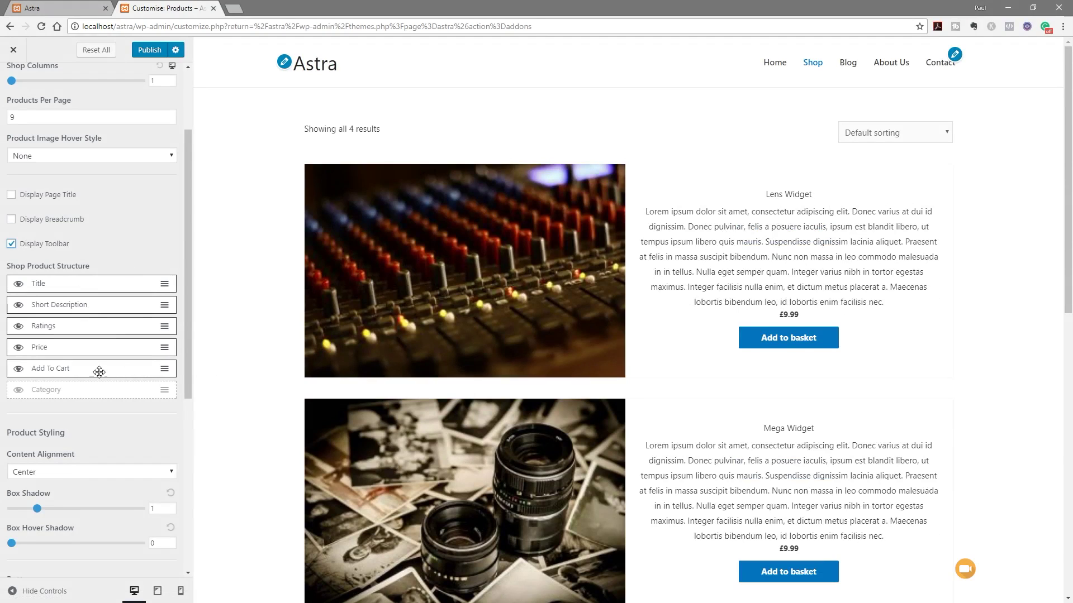
pyautogui.moveTo(72, 348); pyautogui.dragTo(76, 311)
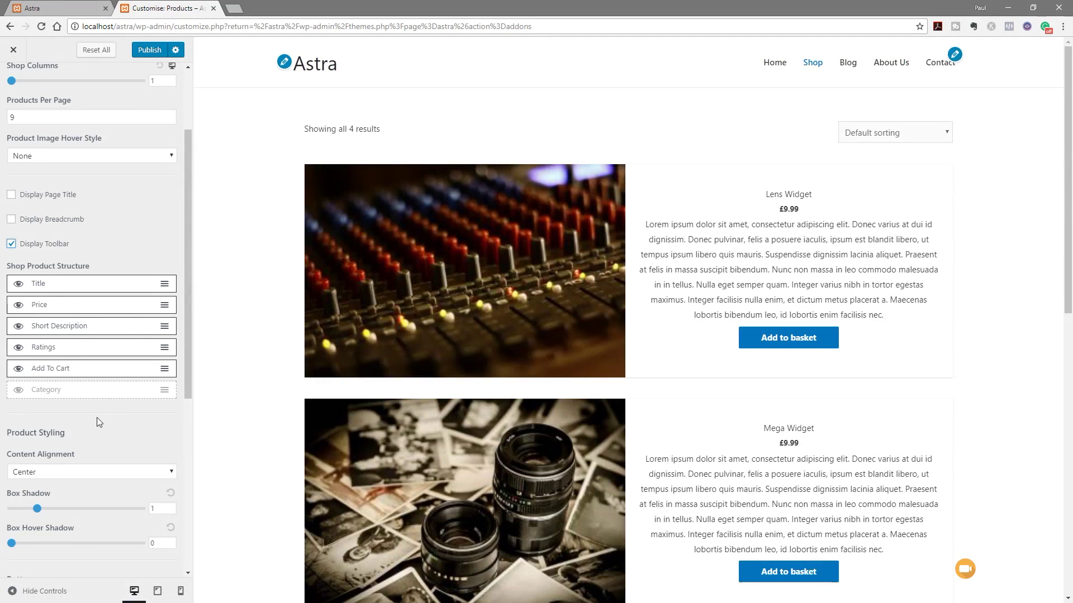
pyautogui.click(18, 391)
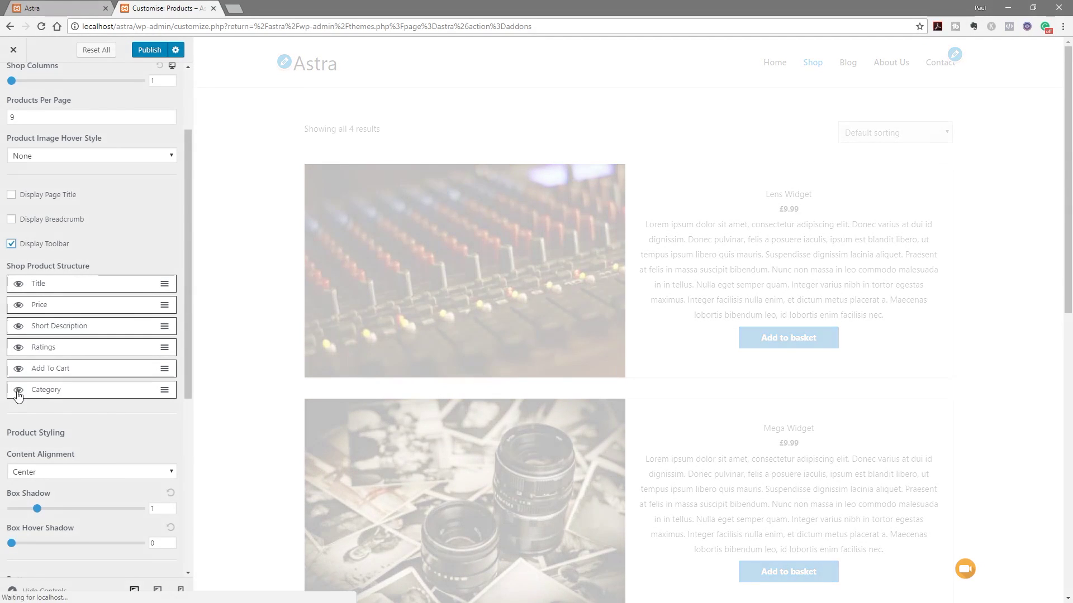
pyautogui.click(18, 391)
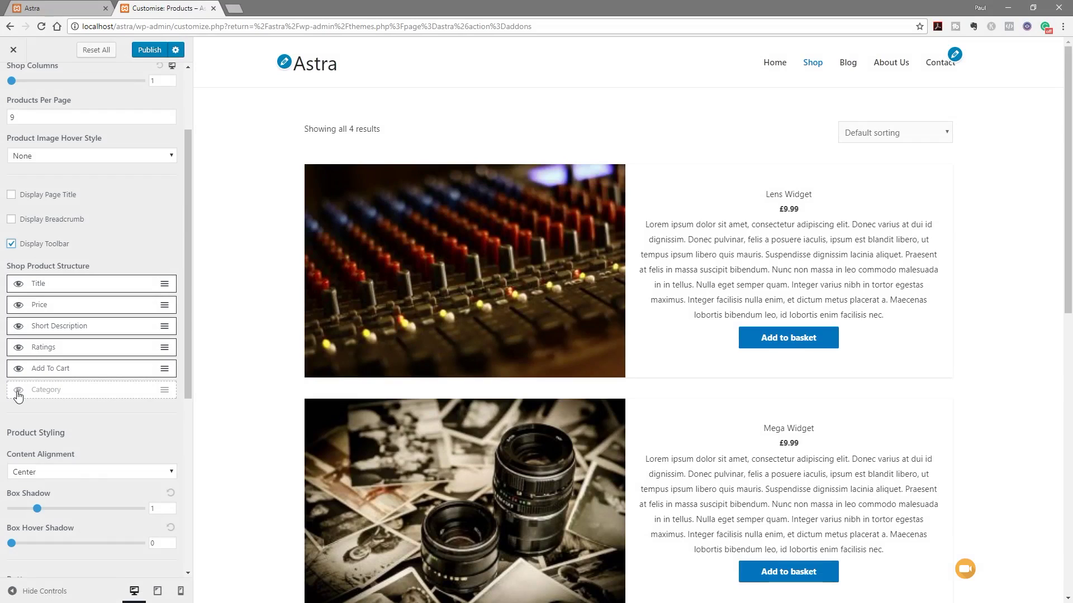
# - Try the Left and Right content alignments in the product styling, and return the alignment to Center
pyautogui.scroll(-3, 162, 410)
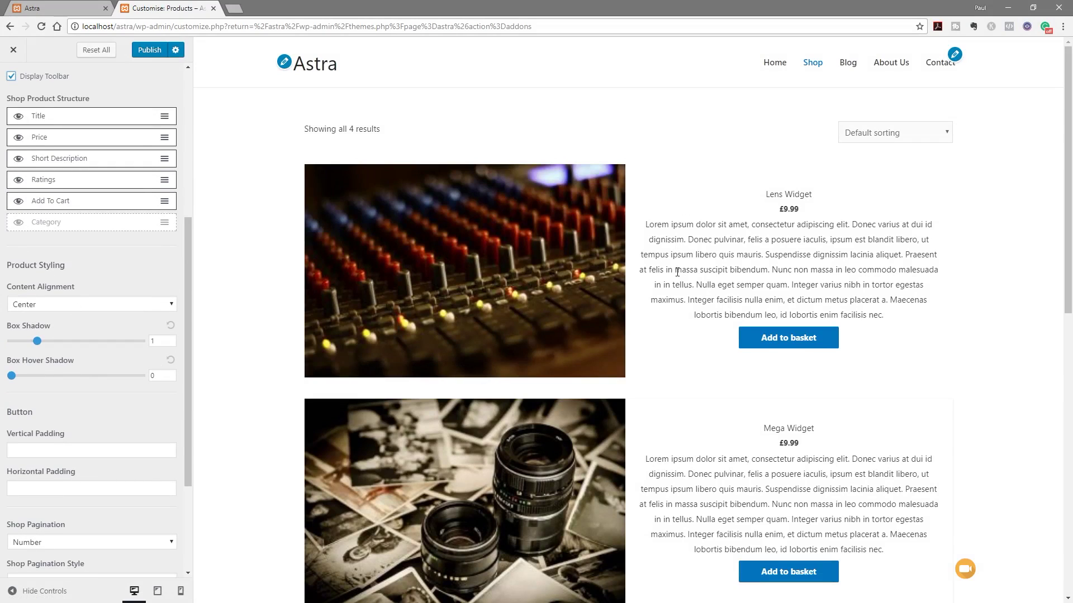
pyautogui.click(51, 305)
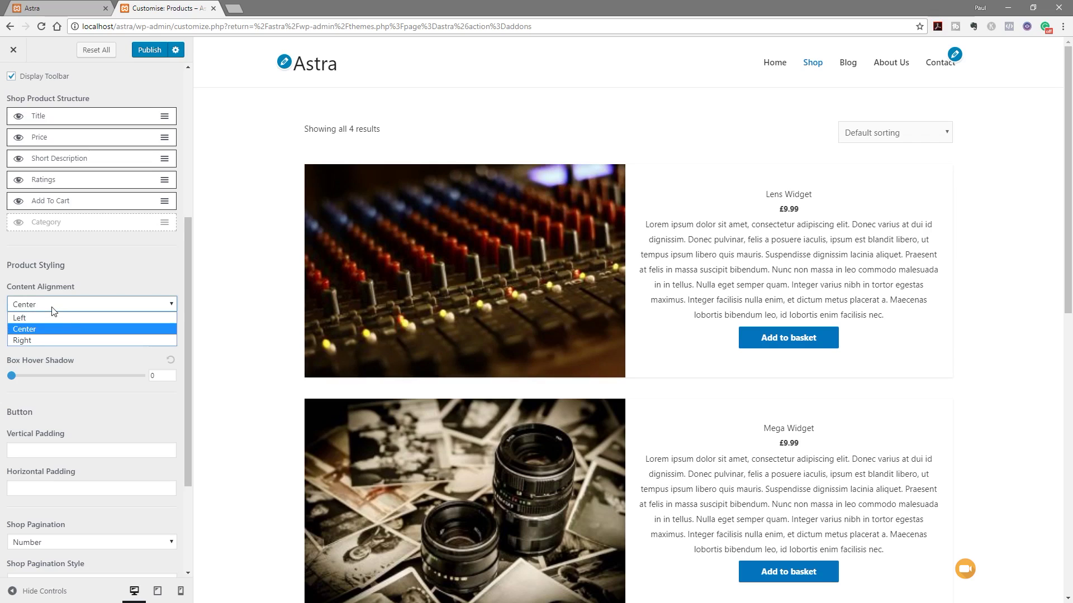
pyautogui.click(46, 316)
pyautogui.click(81, 304)
pyautogui.click(48, 317)
pyautogui.click(49, 339)
pyautogui.click(62, 311)
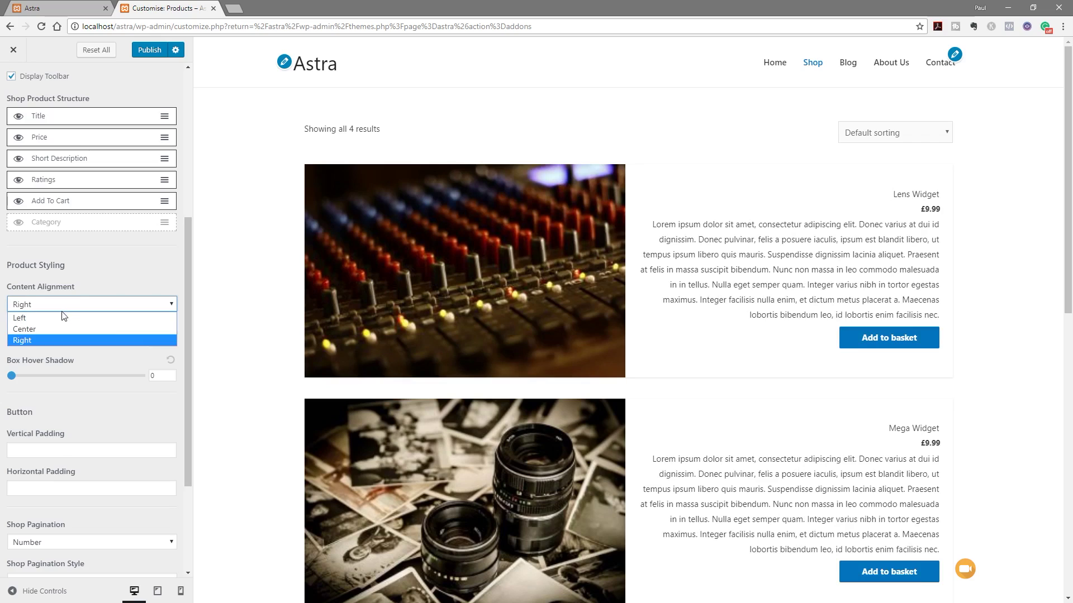
pyautogui.click(54, 331)
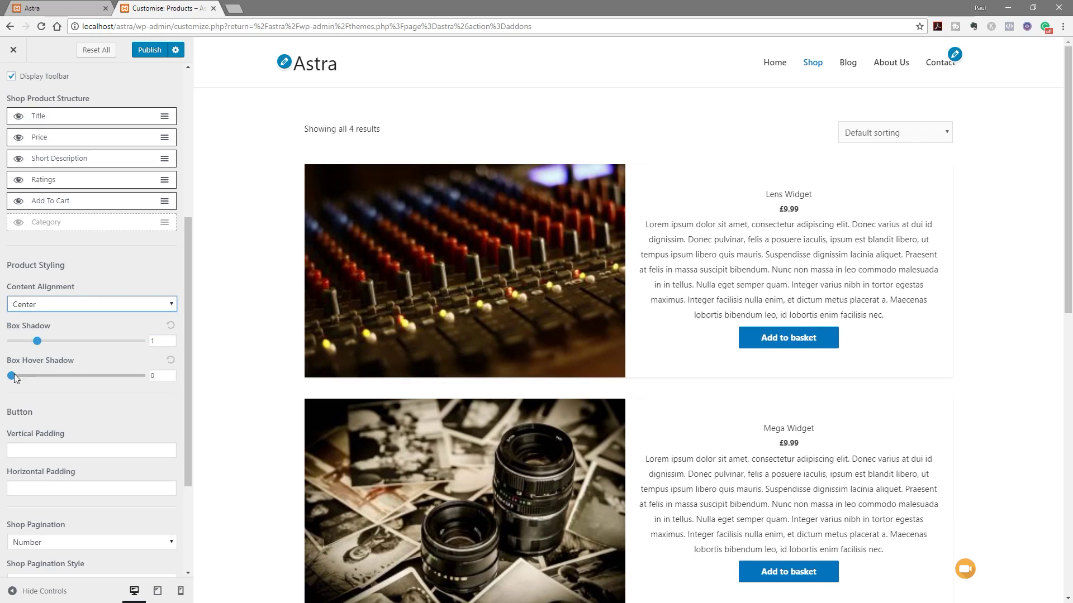
# - Set the product box shadow to 2 and the box hover shadow to 4
pyautogui.moveTo(498, 326)
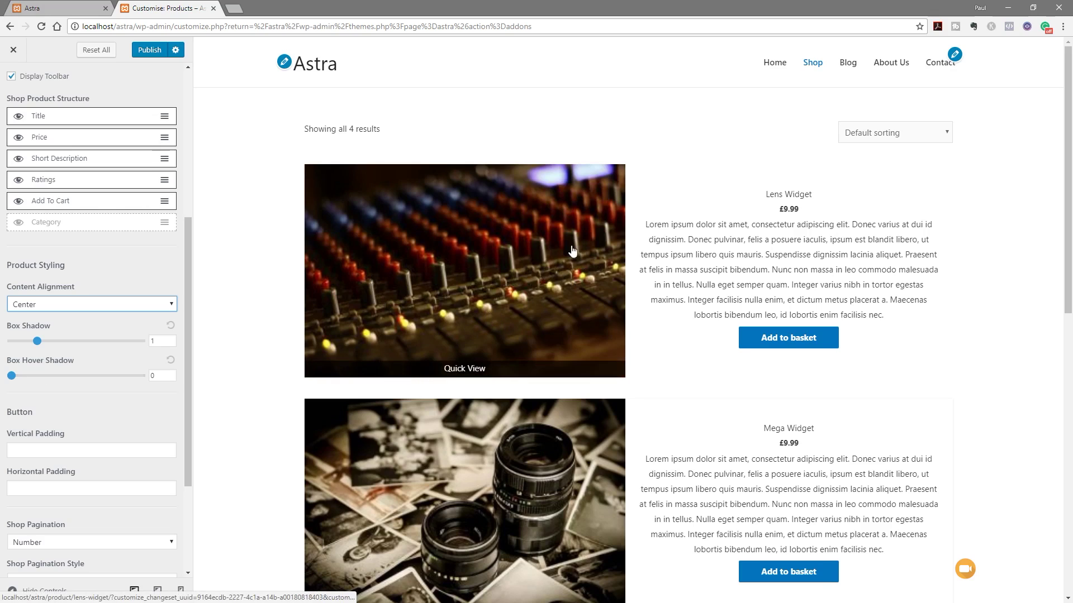
pyautogui.moveTo(44, 344); pyautogui.dragTo(108, 344)
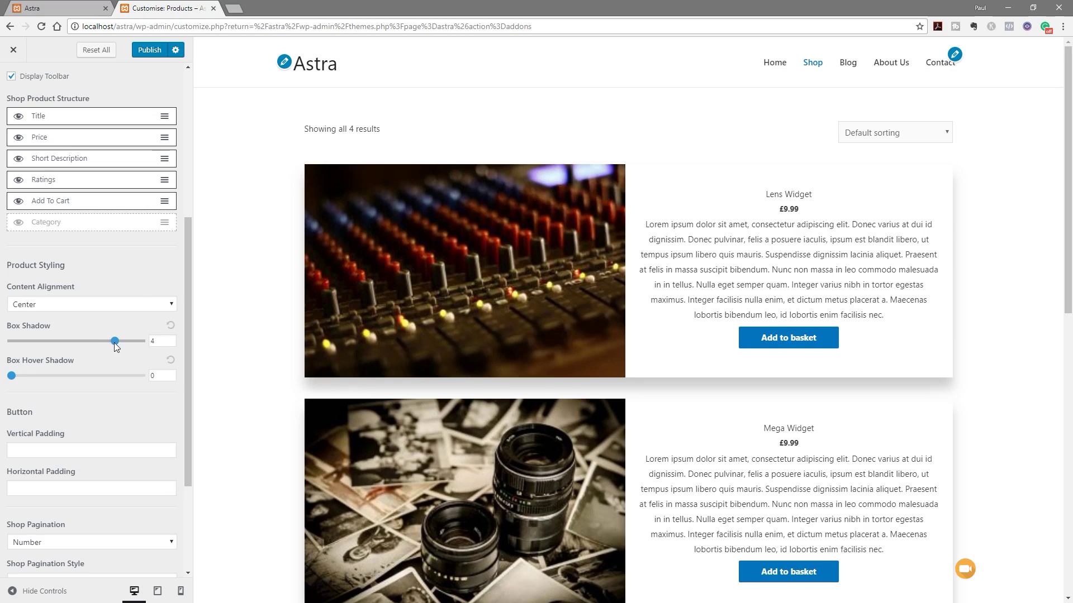
pyautogui.moveTo(116, 345); pyautogui.dragTo(93, 345)
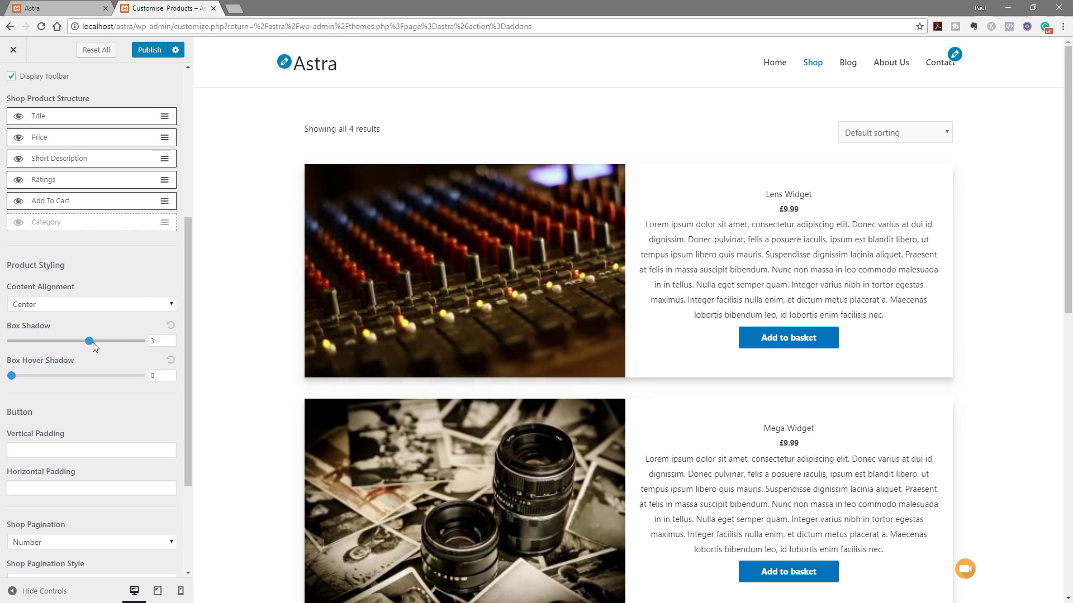
pyautogui.click(63, 341)
pyautogui.moveTo(11, 376); pyautogui.dragTo(64, 375)
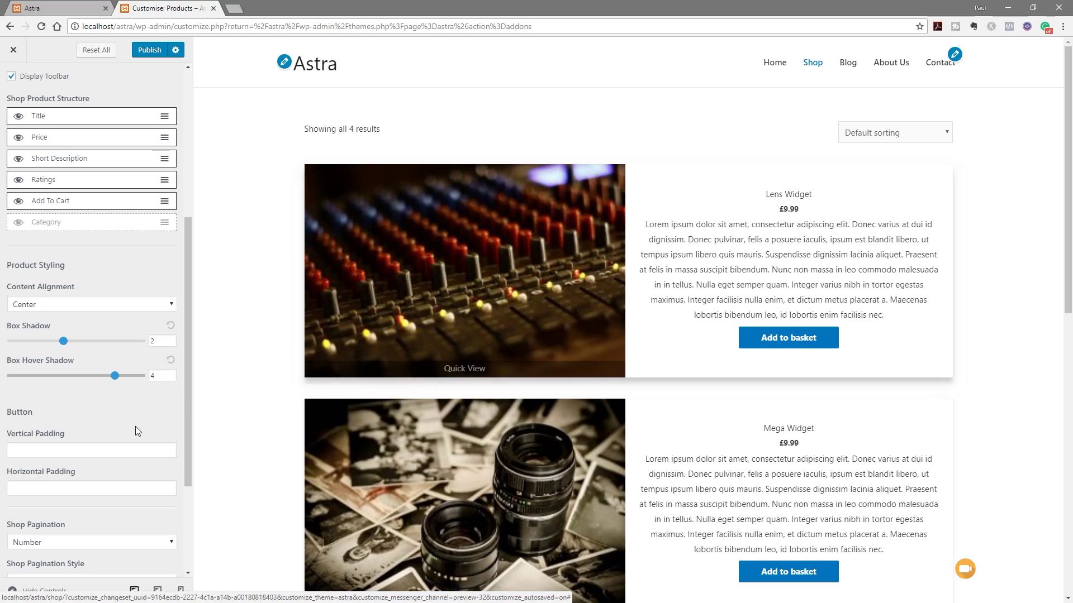
# - Try a vertical padding of 5 on the Add to basket buttons, and clear the value again
pyautogui.scroll(-2, 123, 408)
pyautogui.scroll(-1, 112, 408)
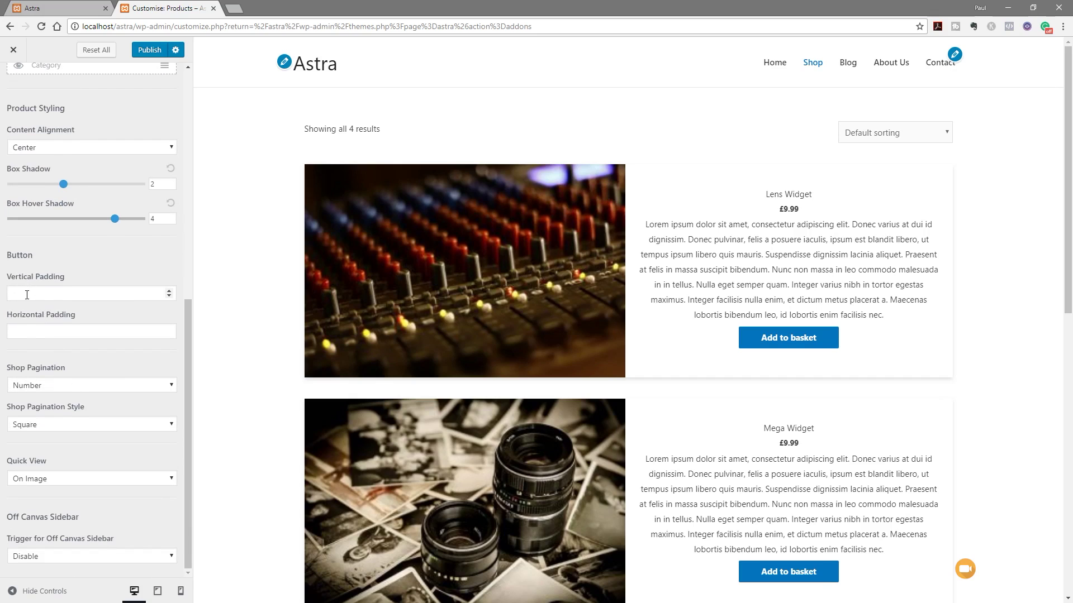
pyautogui.click(169, 291)
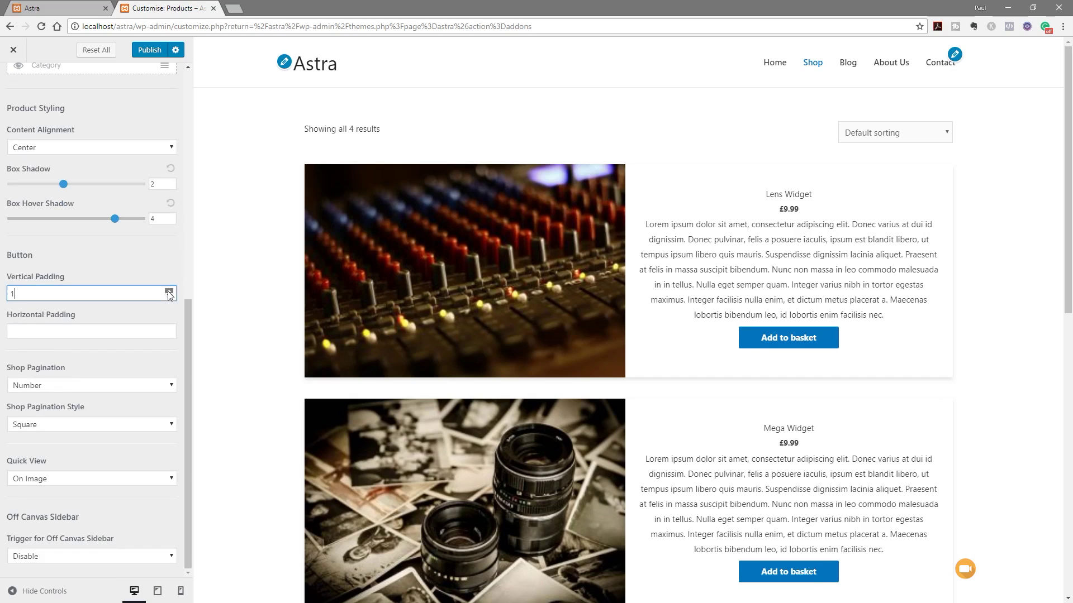
pyautogui.click(169, 291)
pyautogui.click(169, 291)
pyautogui.click(168, 291)
pyautogui.click(169, 292)
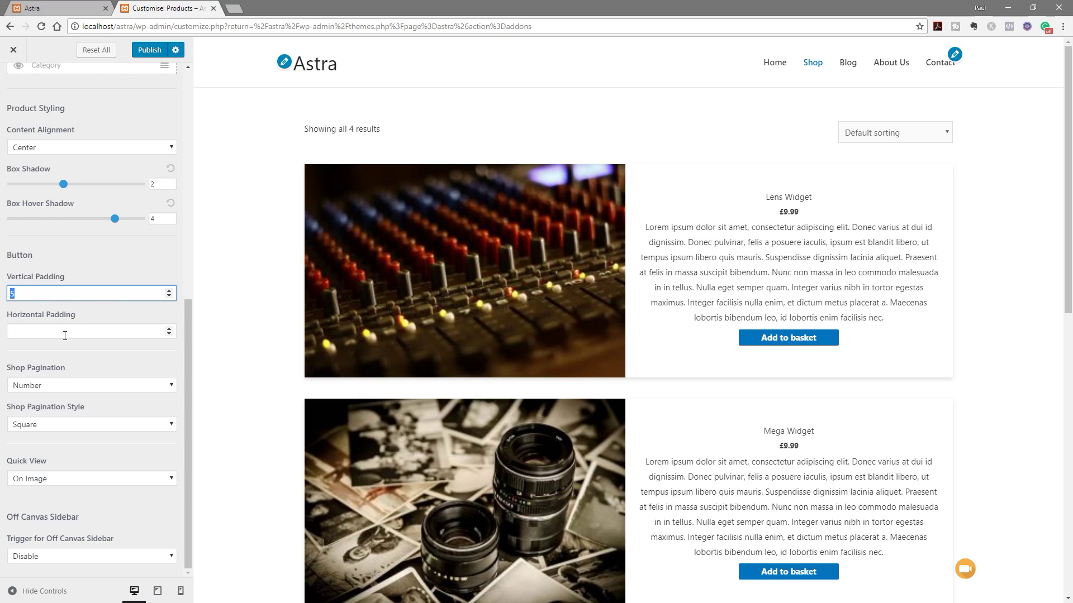
pyautogui.press('BackSpace')
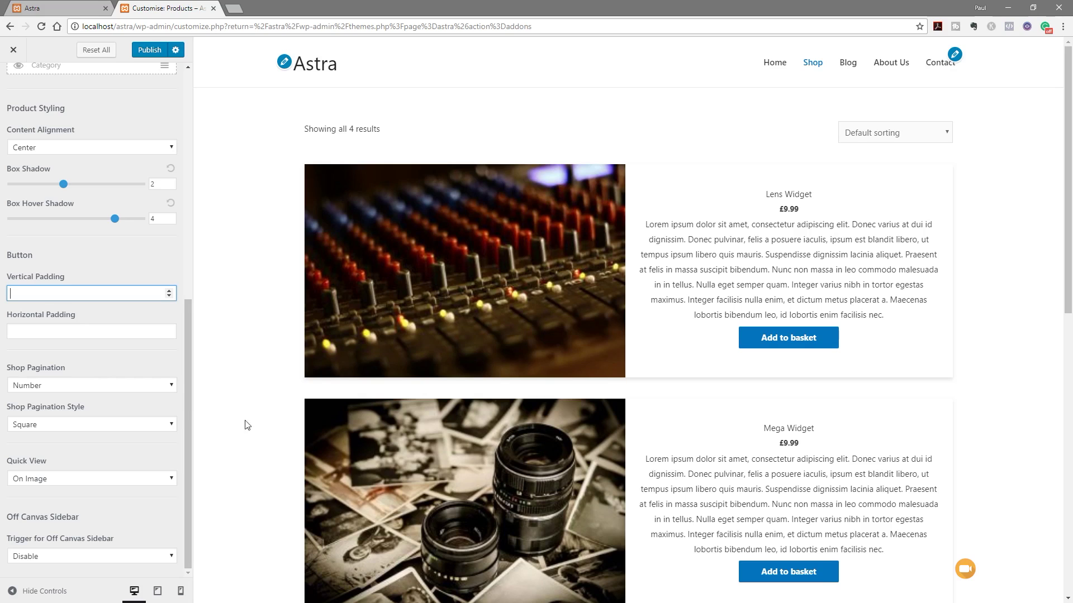
# - Review the available shop pagination types and pagination styles without changing them
pyautogui.scroll(-10, 244, 435)
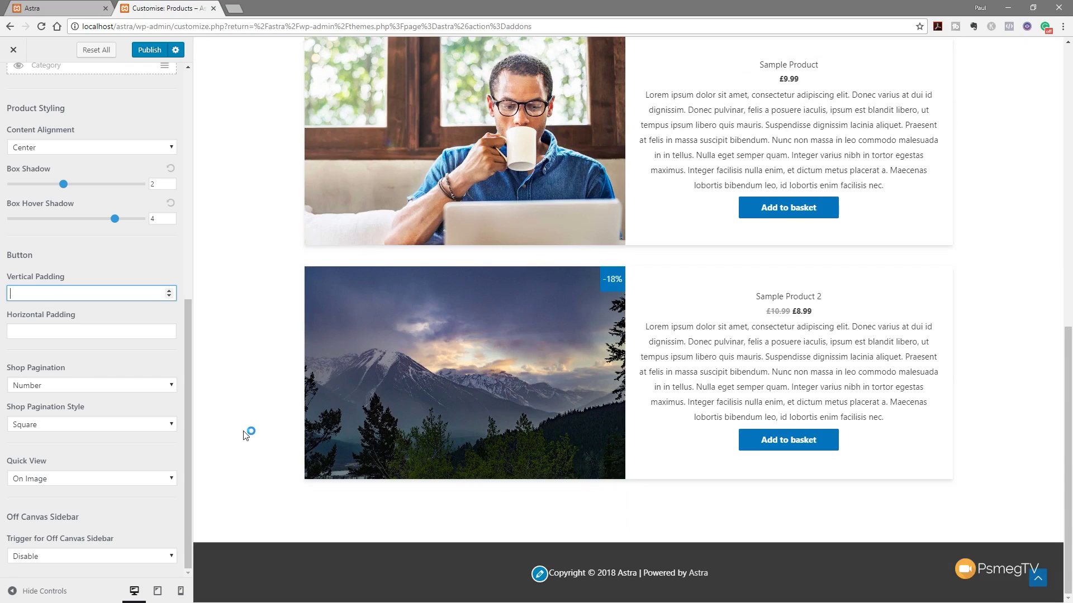
pyautogui.click(133, 387)
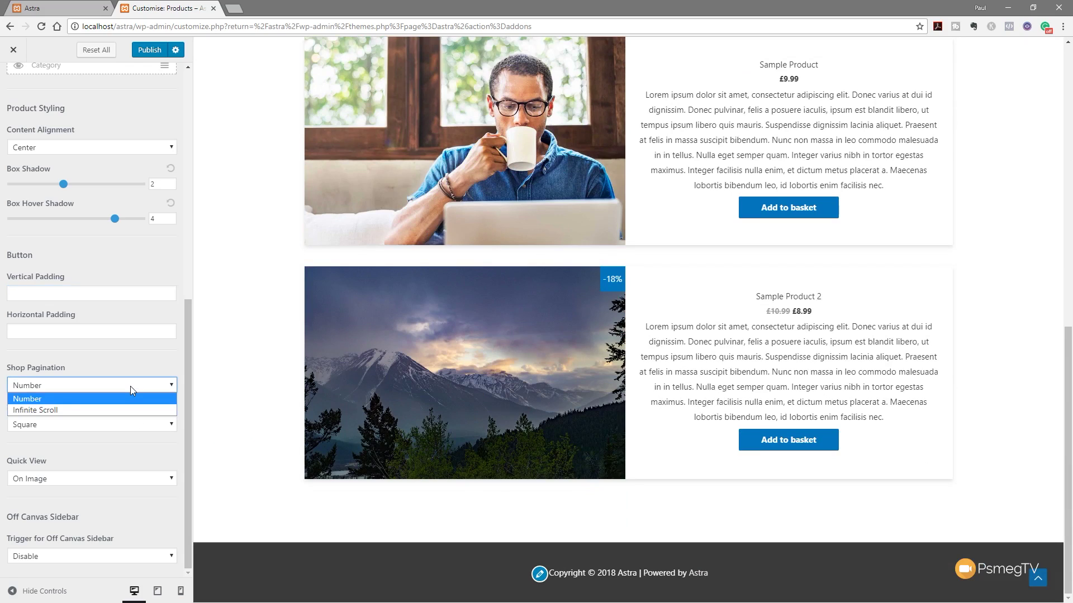
pyautogui.click(129, 357)
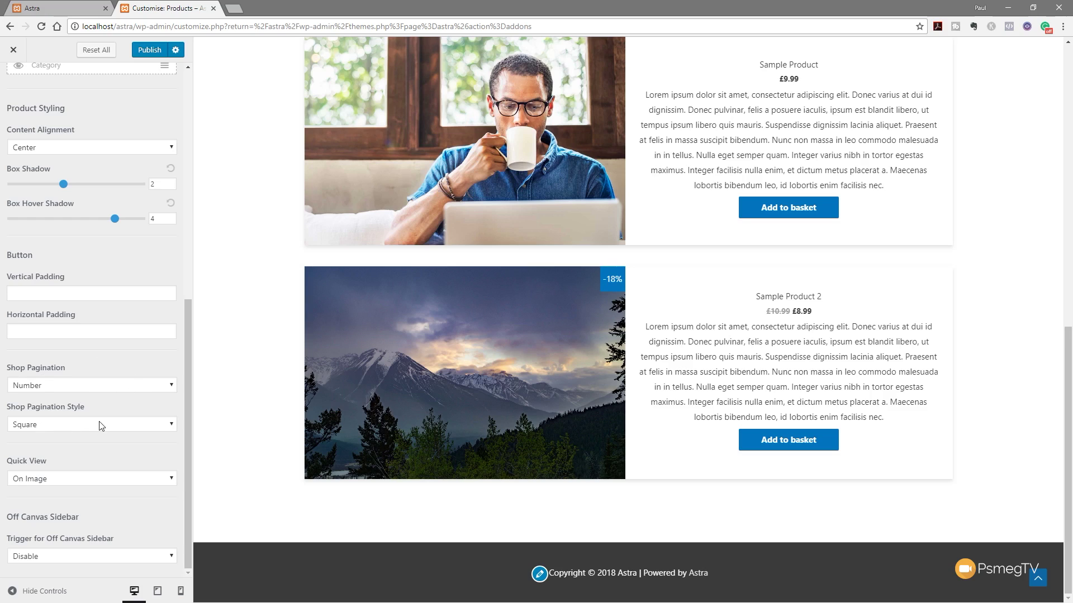
pyautogui.click(56, 430)
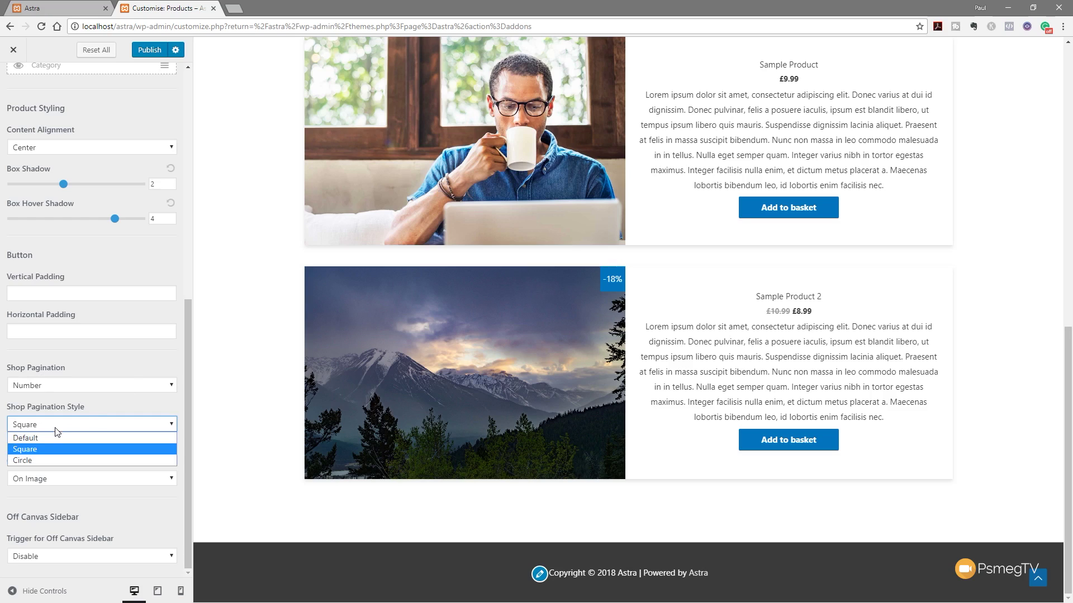
pyautogui.click(94, 408)
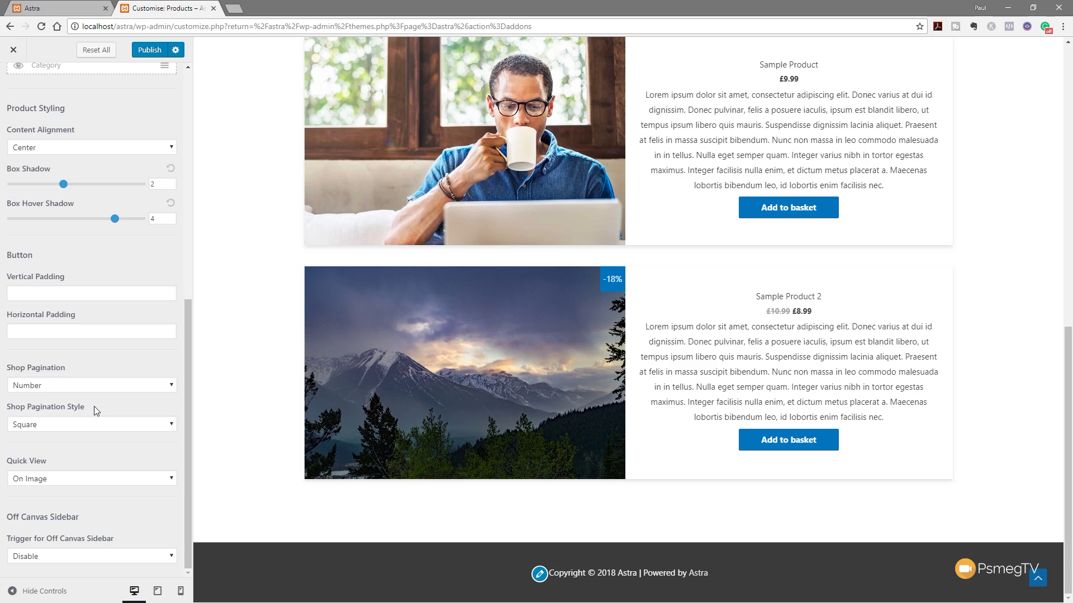
# - Review the Quick View options, and preview Sample Product in its quick view popup before closing it
pyautogui.click(56, 480)
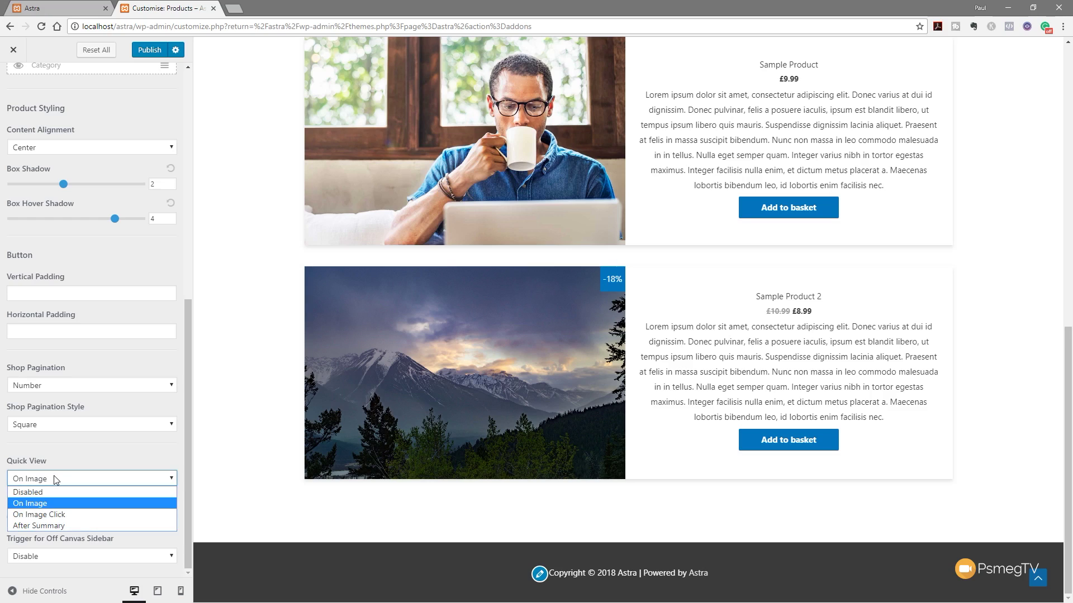
pyautogui.click(81, 478)
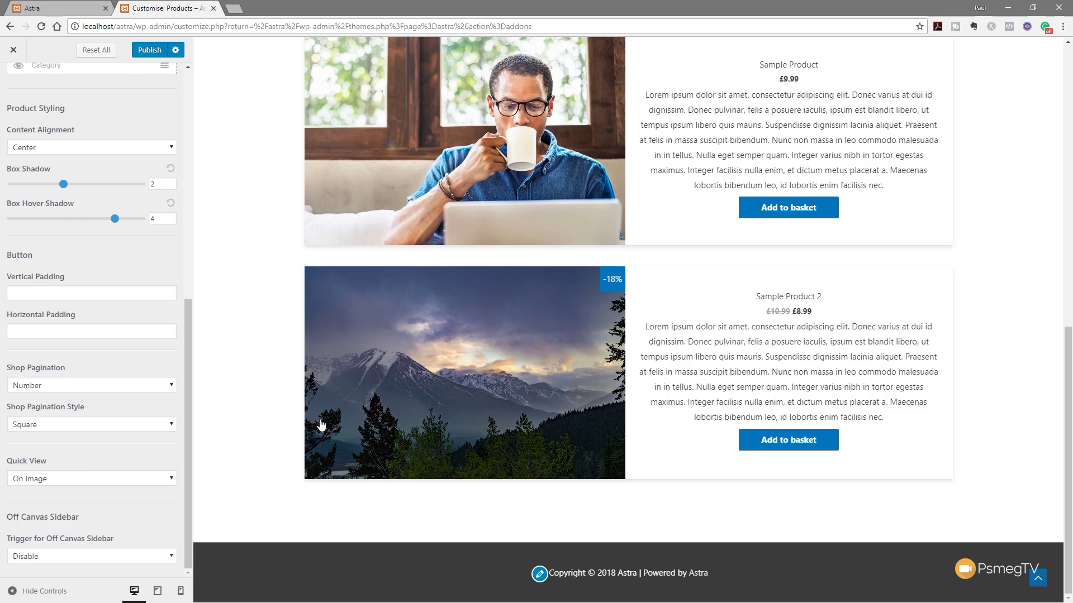
pyautogui.moveTo(464, 448)
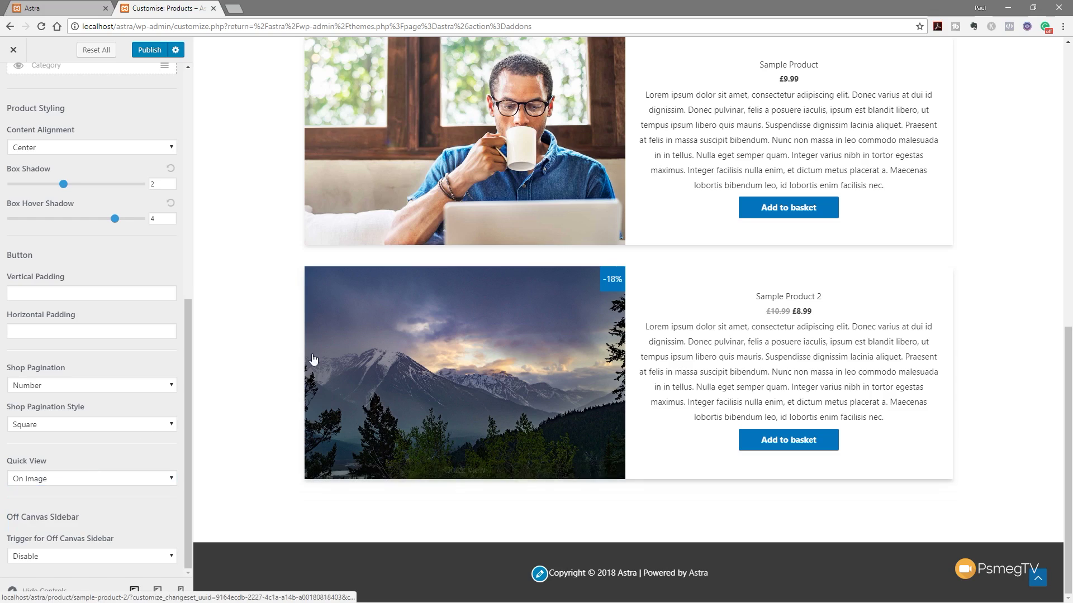
pyautogui.moveTo(393, 197)
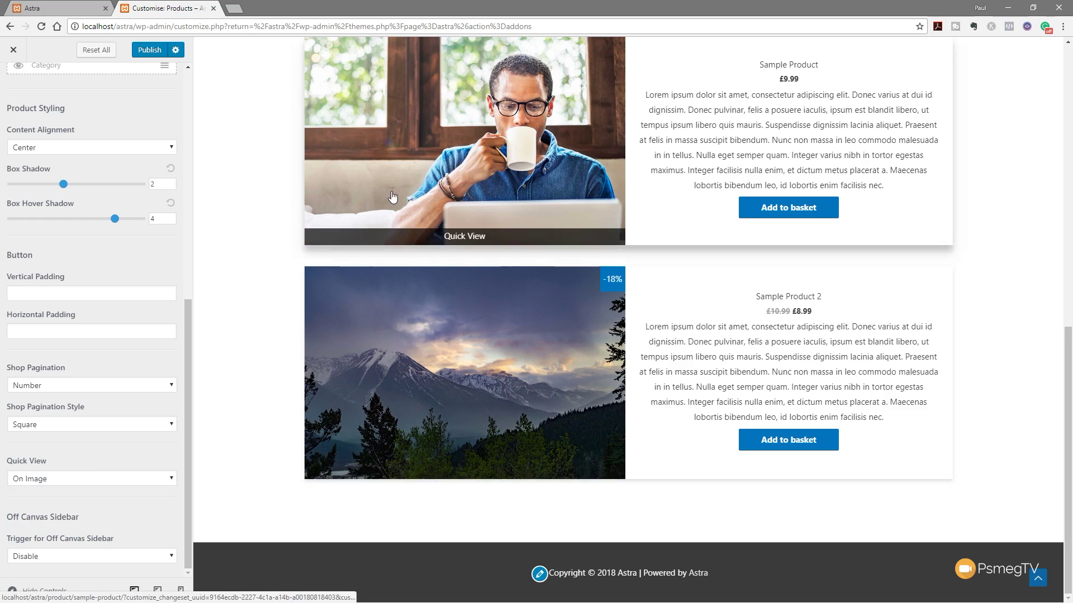
pyautogui.click(463, 237)
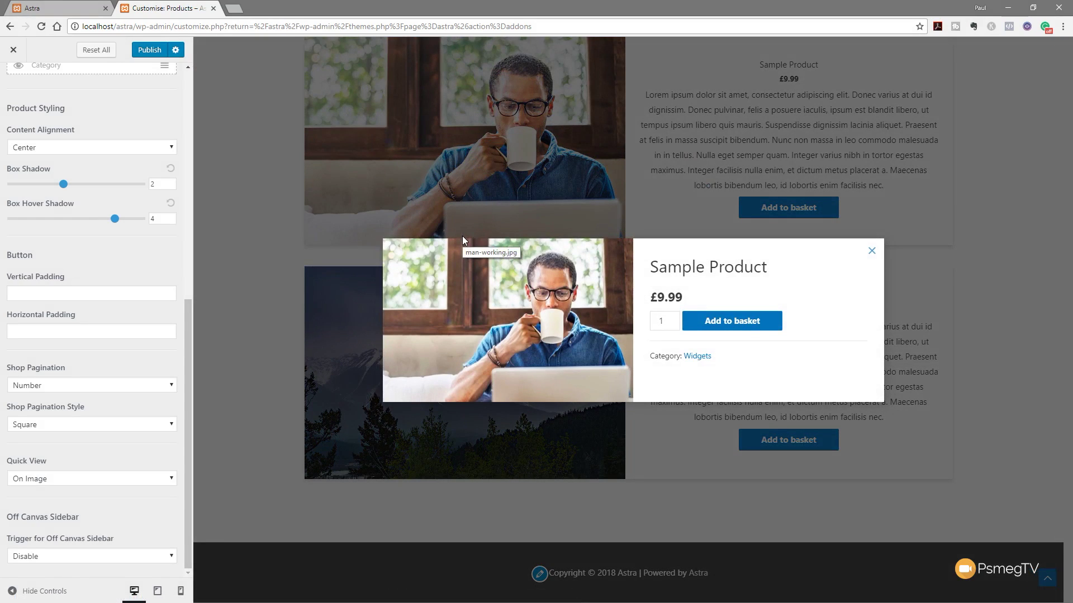
pyautogui.click(870, 250)
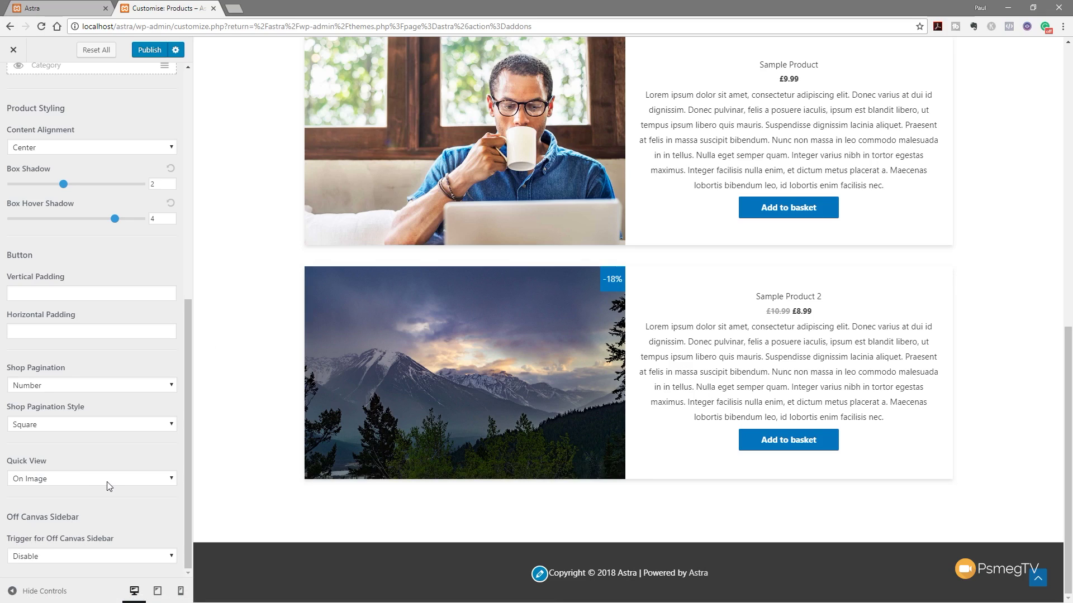
# - Show the Sample Product 2 page in the preview and open the WooCommerce Single Product layout settings
pyautogui.scroll(8, 109, 480)
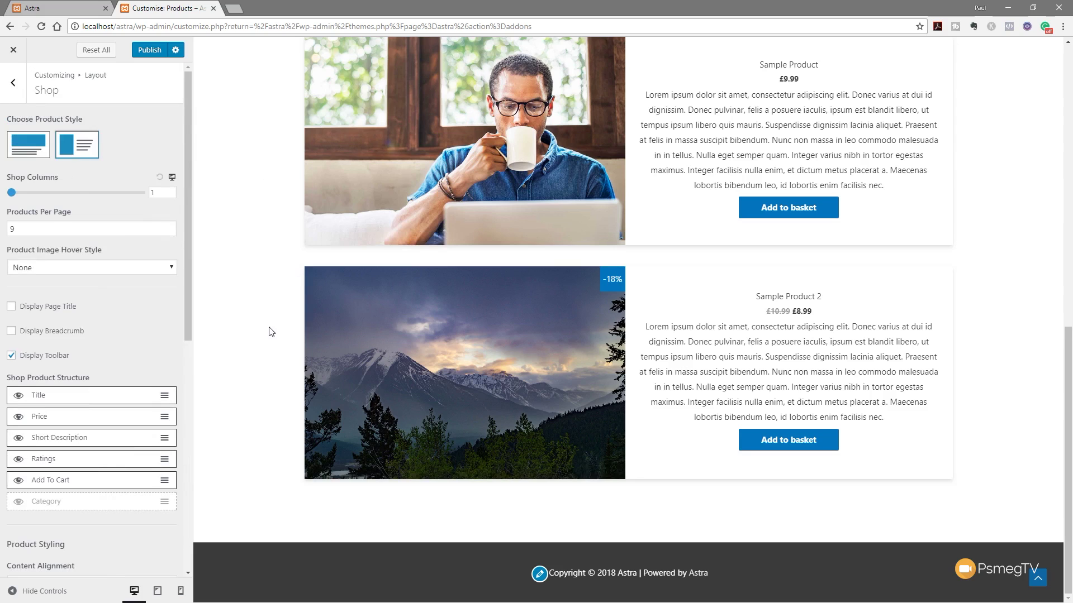
pyautogui.click(437, 356)
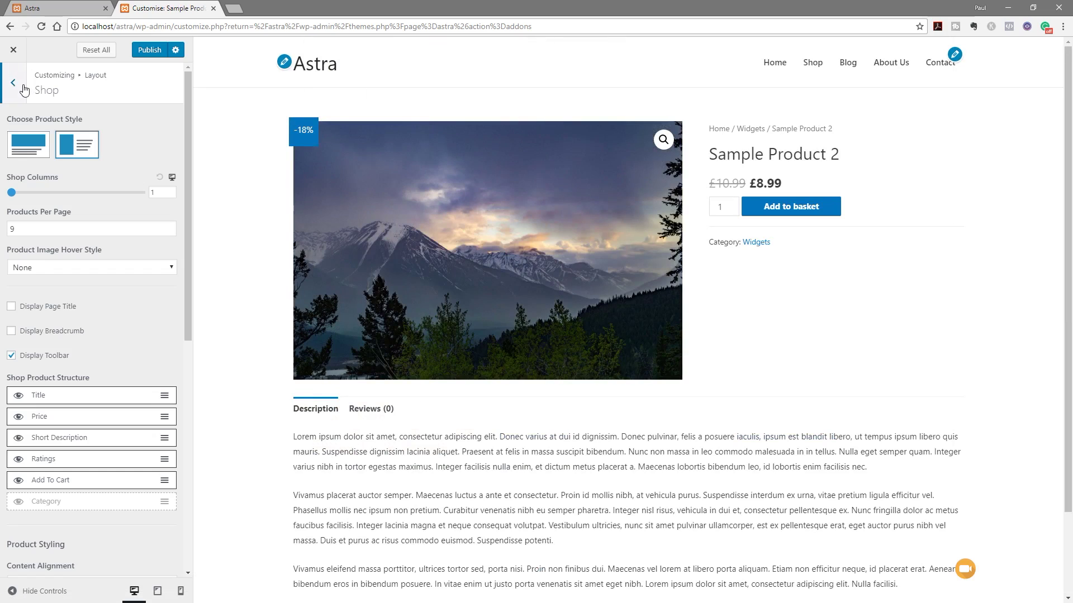
pyautogui.click(13, 83)
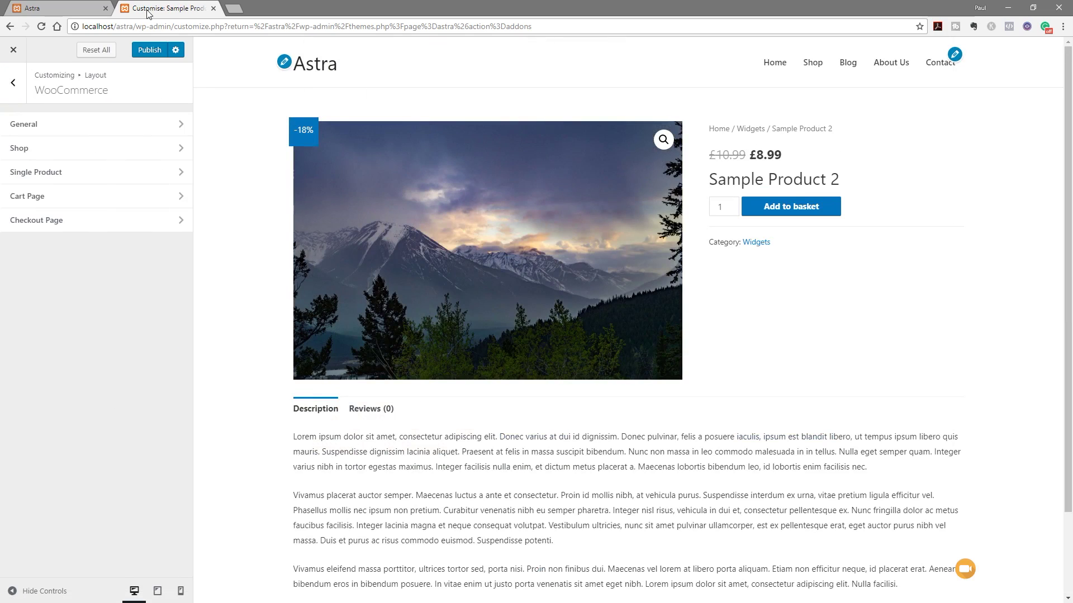
pyautogui.click(56, 177)
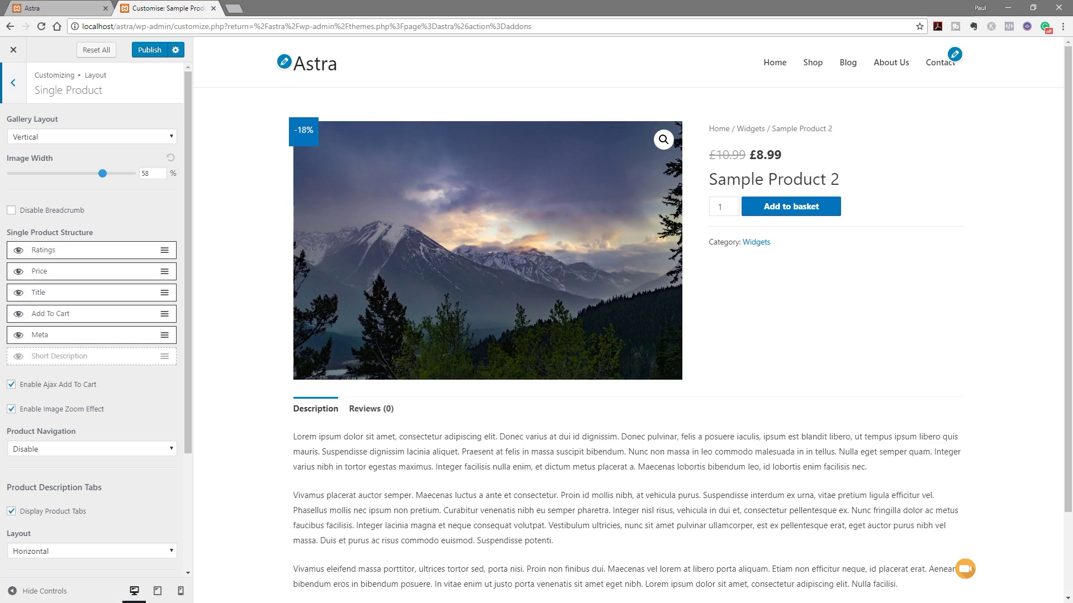
# - Set the single product image width to 70% and disable the image zoom effect
pyautogui.click(11, 212)
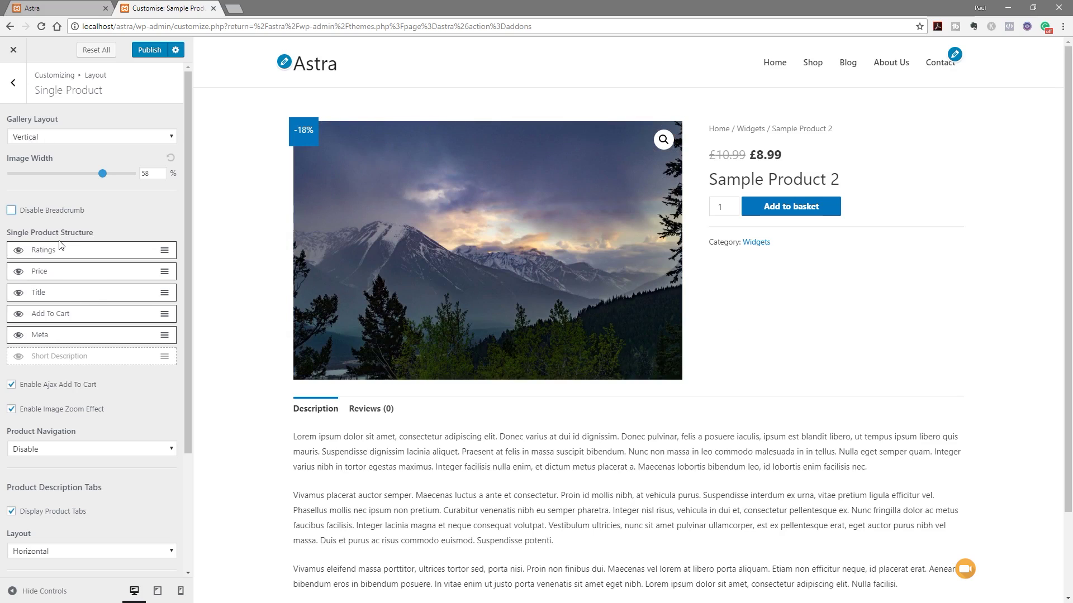
pyautogui.moveTo(103, 174); pyautogui.dragTo(145, 182)
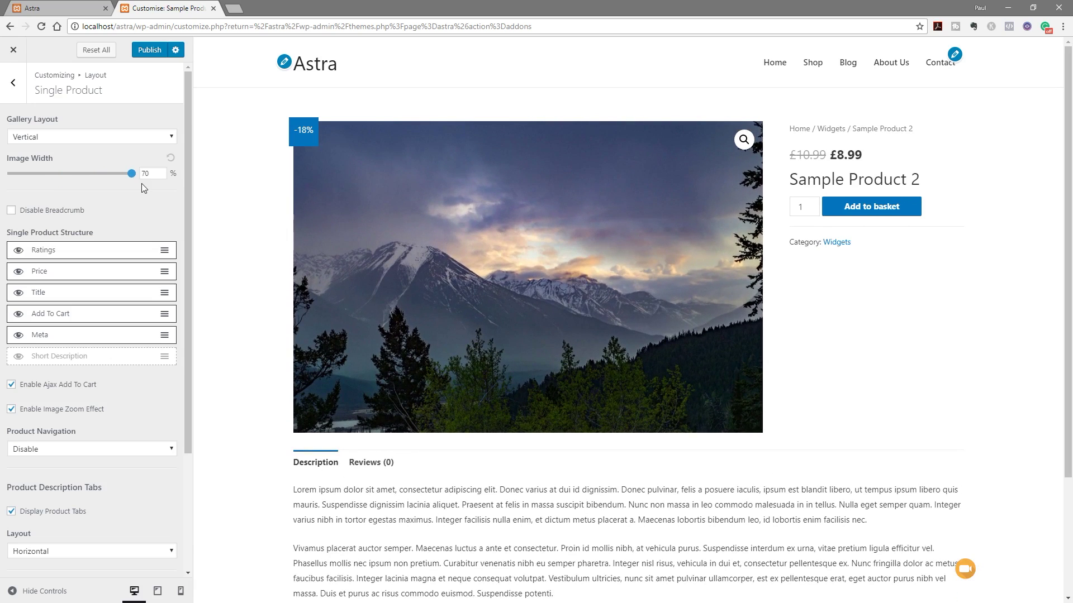
pyautogui.scroll(-2, 282, 447)
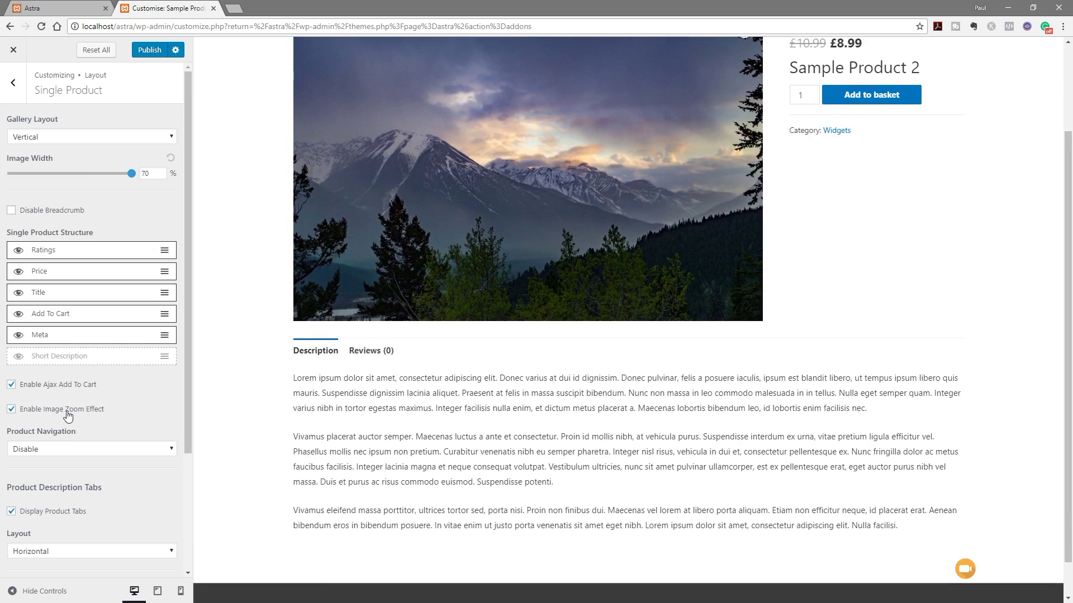
pyautogui.click(15, 411)
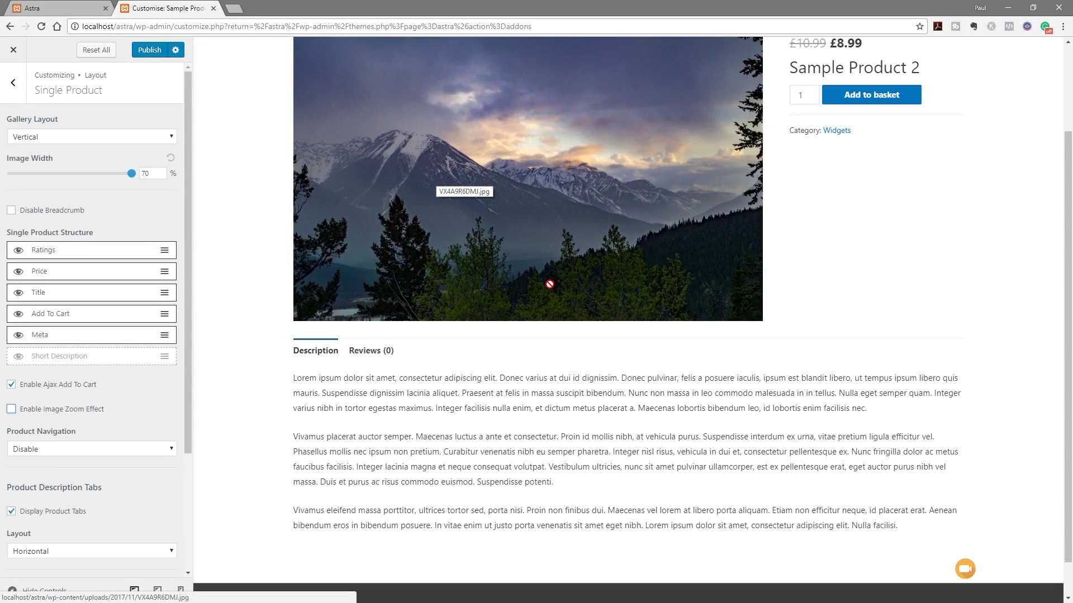
# - Show the short description in the single product structure and reduce the product image width to 53%
pyautogui.scroll(1, 523, 407)
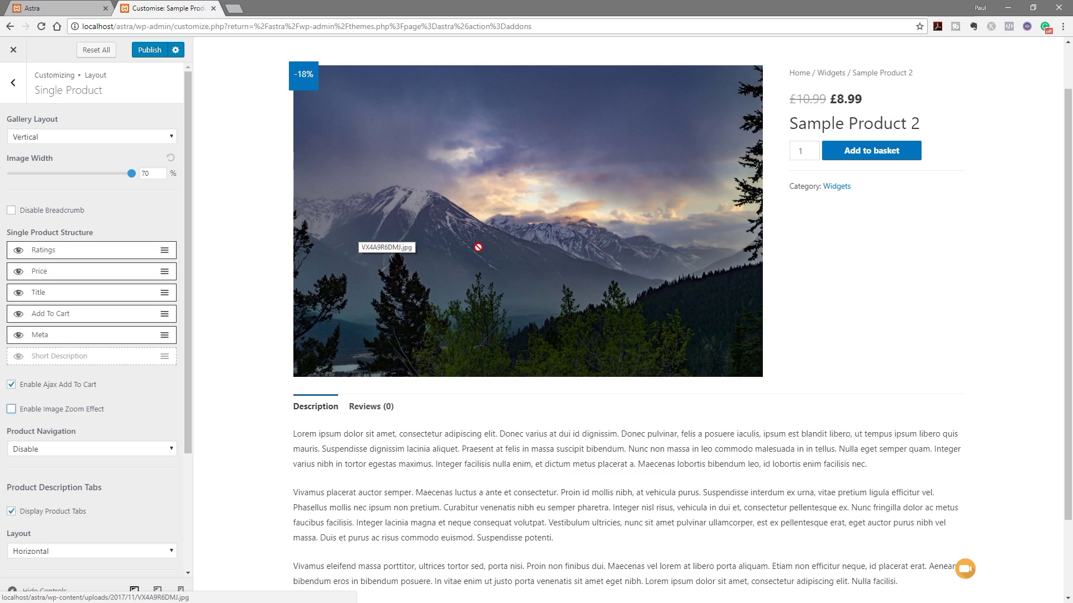
pyautogui.moveTo(477, 247); pyautogui.dragTo(398, 302)
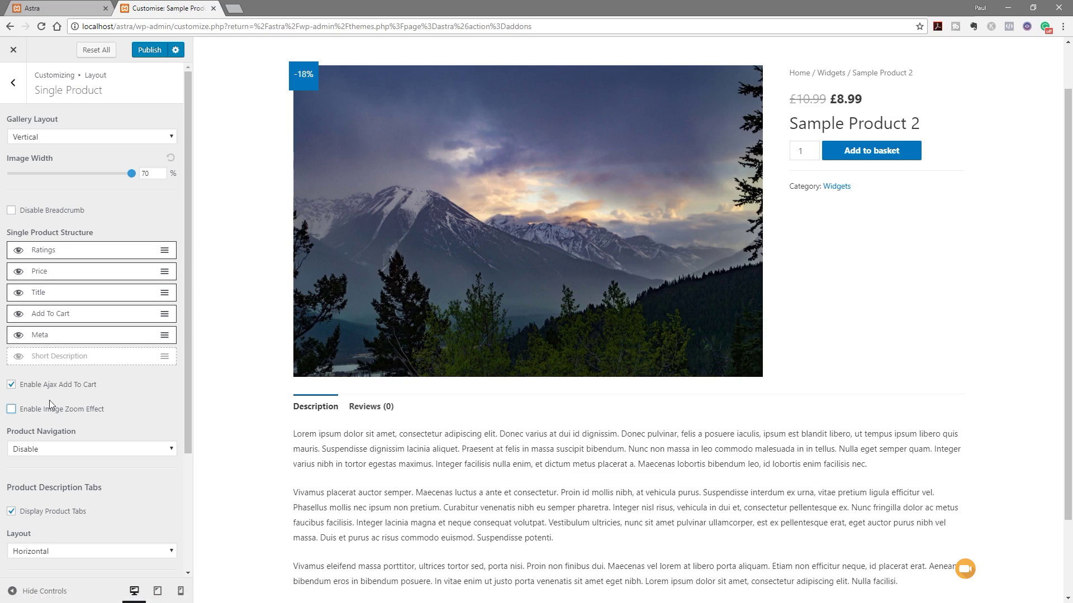
pyautogui.click(19, 358)
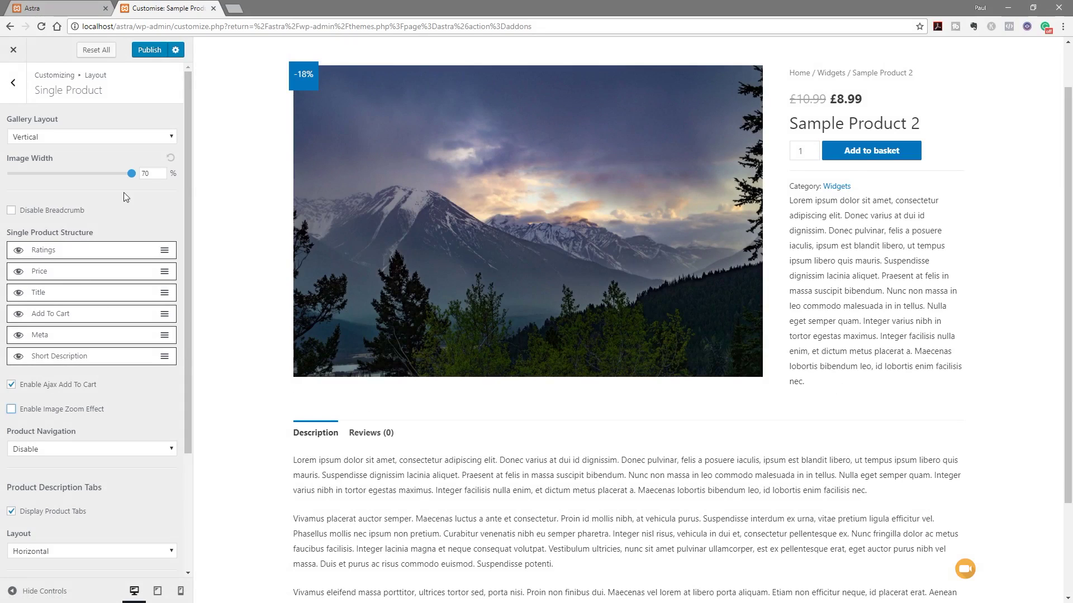
pyautogui.moveTo(131, 175); pyautogui.dragTo(90, 172)
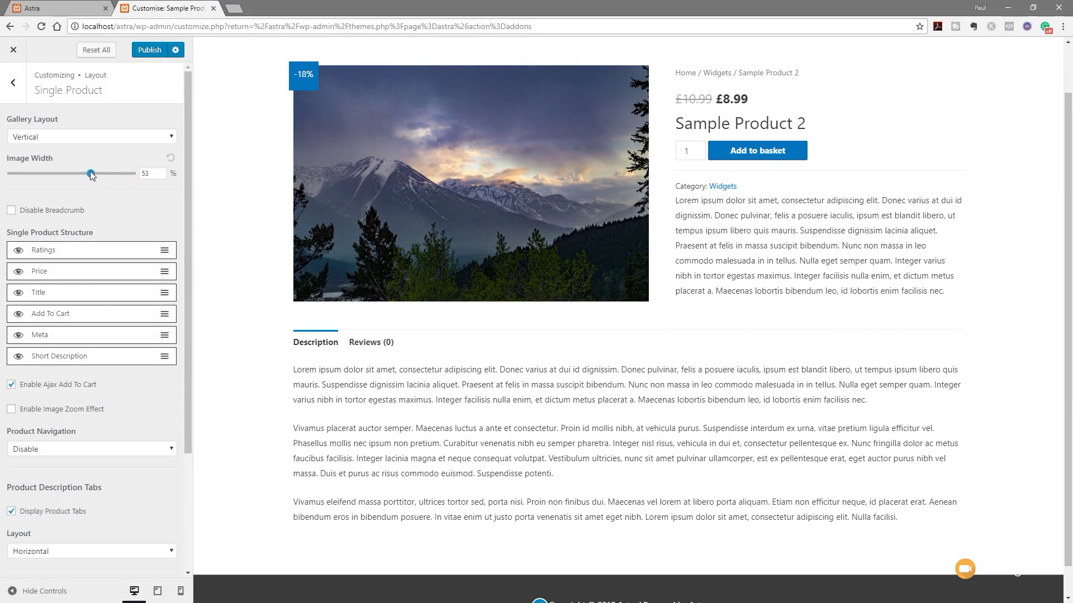
# - Disable the breadcrumb on single product pages and set the product navigation style to Square
pyautogui.click(11, 211)
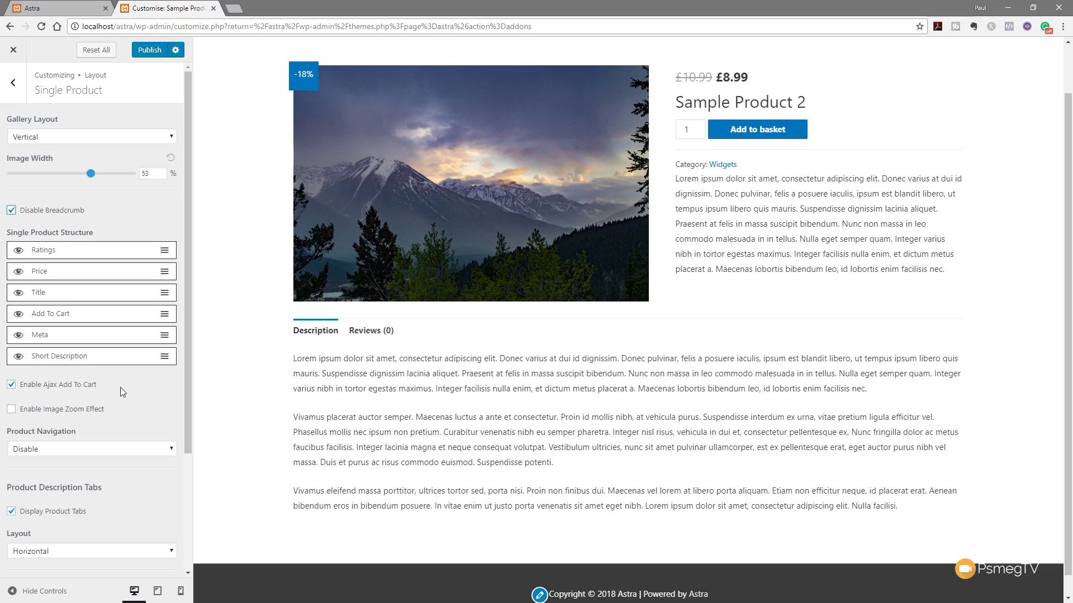
pyautogui.click(93, 449)
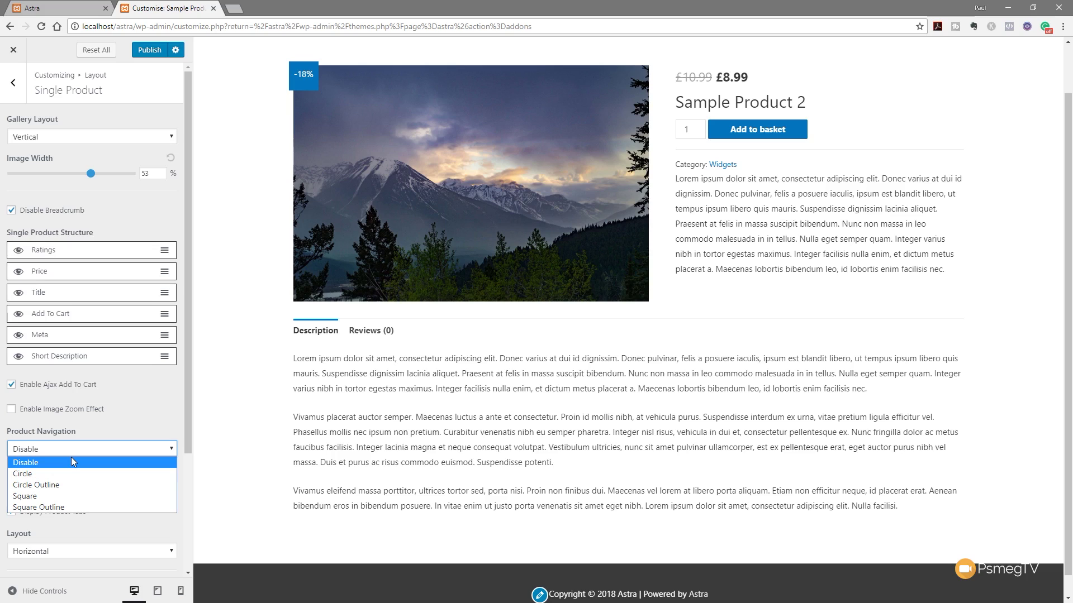
pyautogui.click(61, 495)
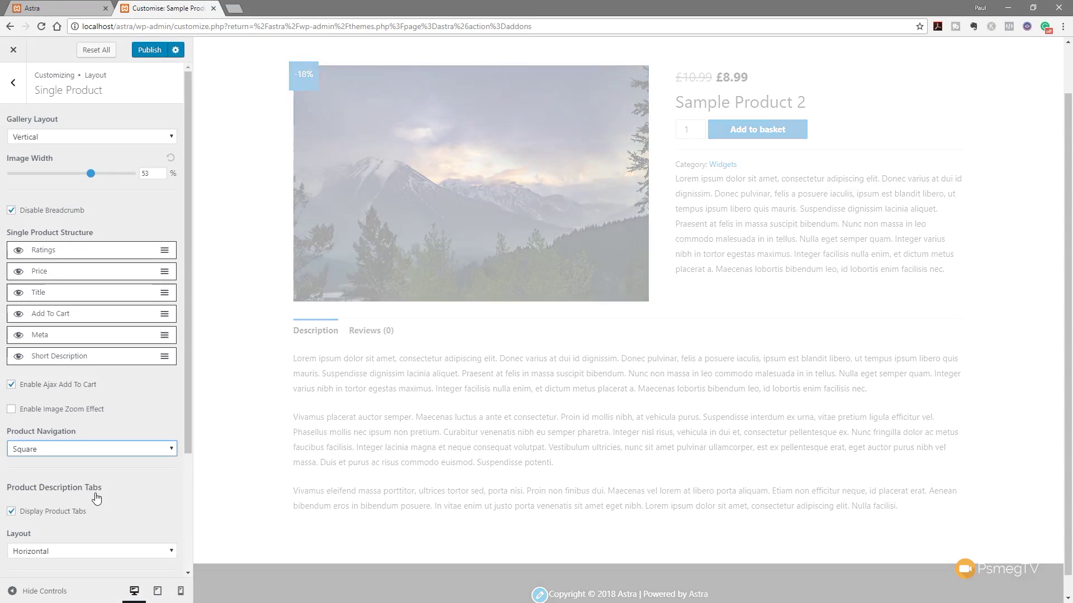
pyautogui.scroll(-3, 96, 497)
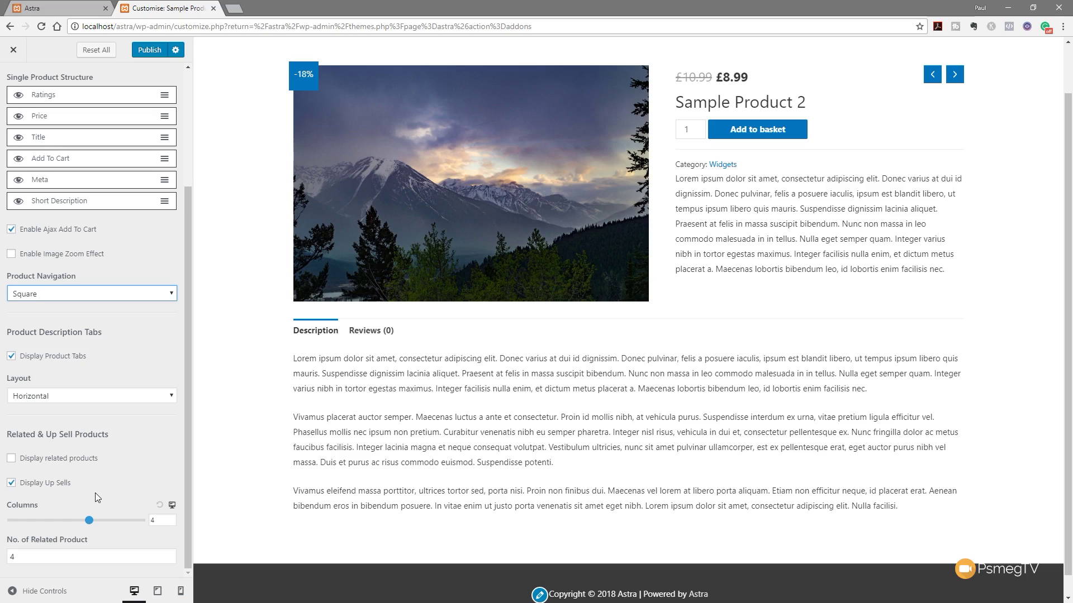
pyautogui.click(86, 291)
pyautogui.click(127, 271)
# - Display related products on the single product page and set their number of columns to 1
pyautogui.click(11, 459)
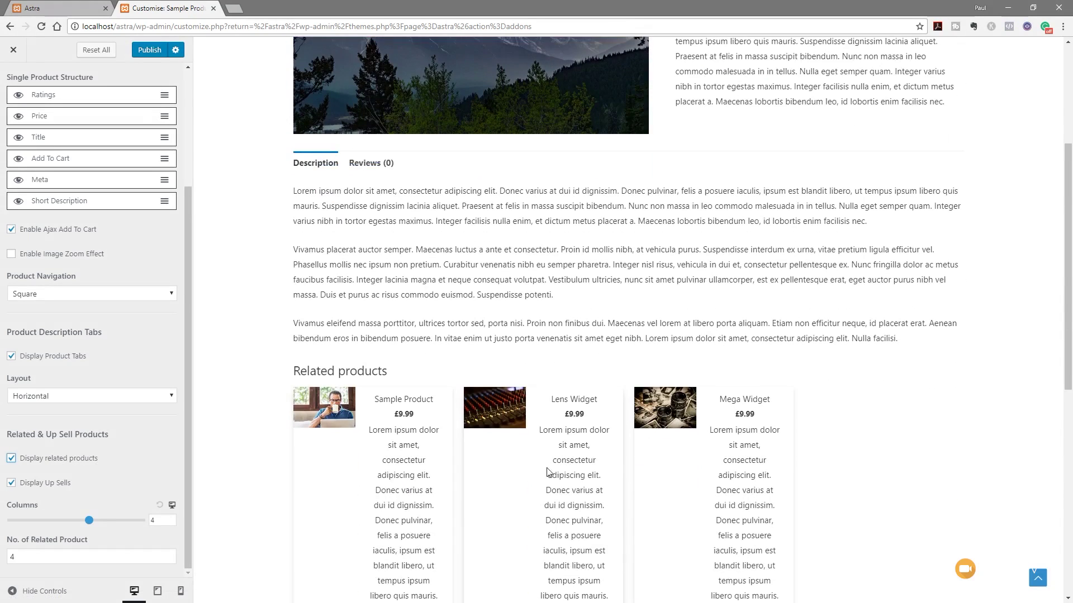
pyautogui.scroll(-2, 545, 474)
pyautogui.moveTo(91, 514); pyautogui.dragTo(24, 524)
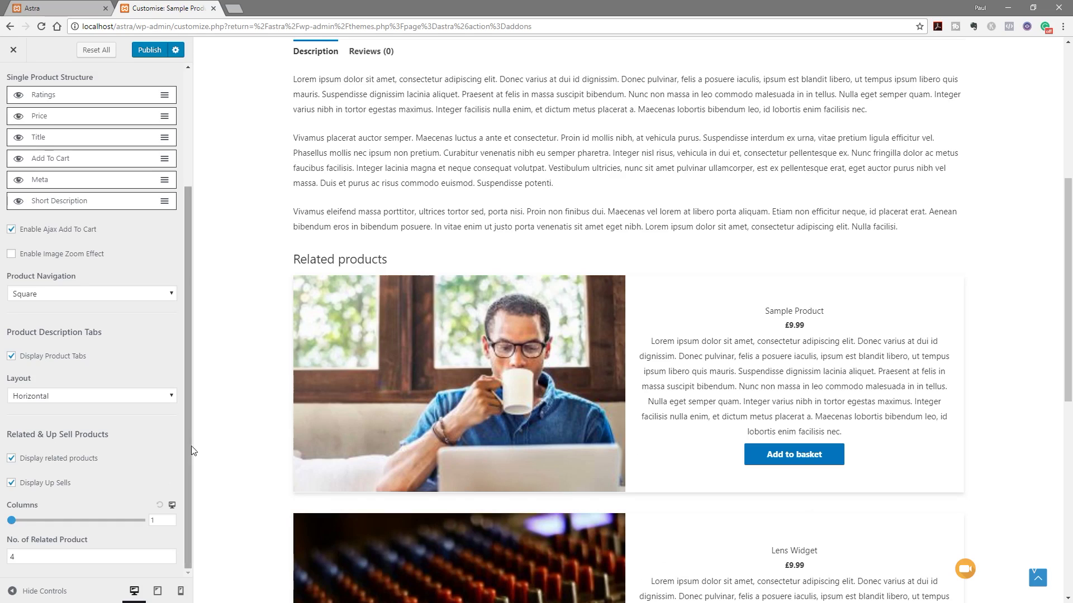
pyautogui.hotkey('ctrl', 'a')
pyautogui.scroll(2, 190, 373)
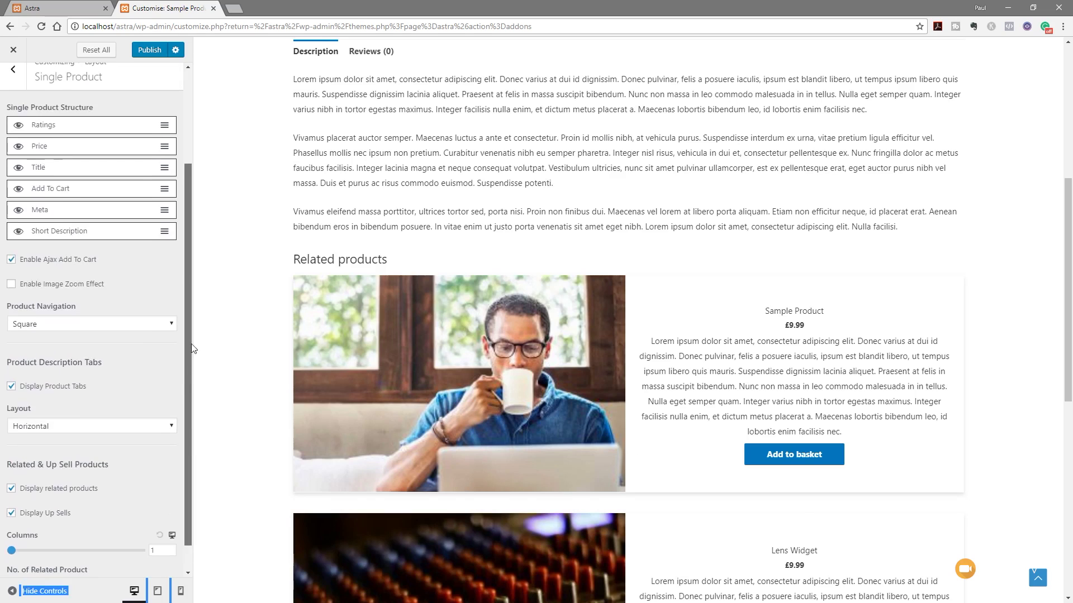
pyautogui.moveTo(357, 369)
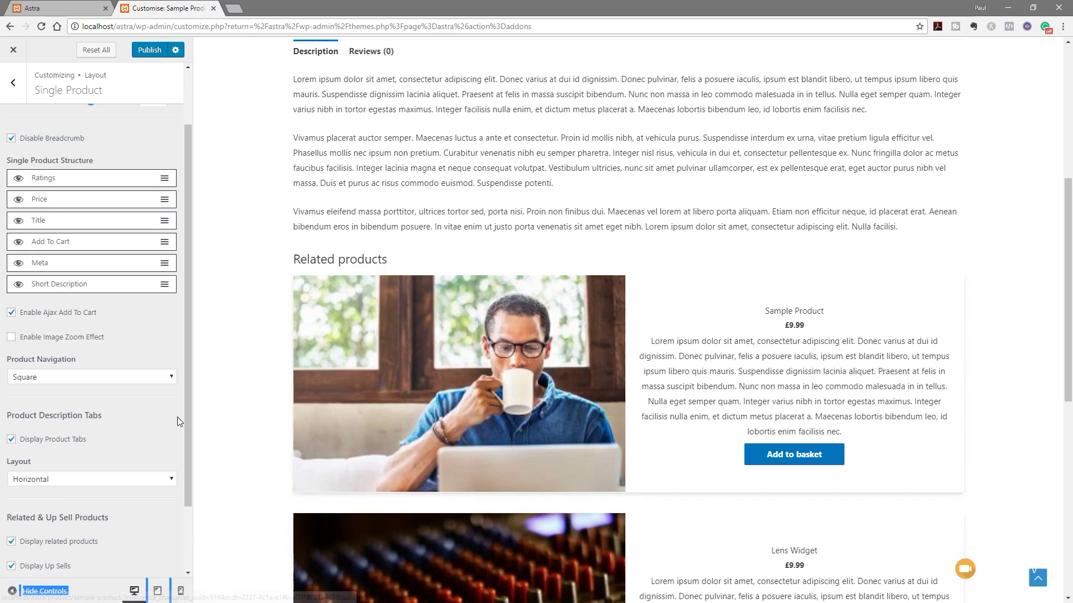
pyautogui.moveTo(187, 430); pyautogui.dragTo(188, 465)
pyautogui.click(121, 418)
pyautogui.scroll(-1, 190, 387)
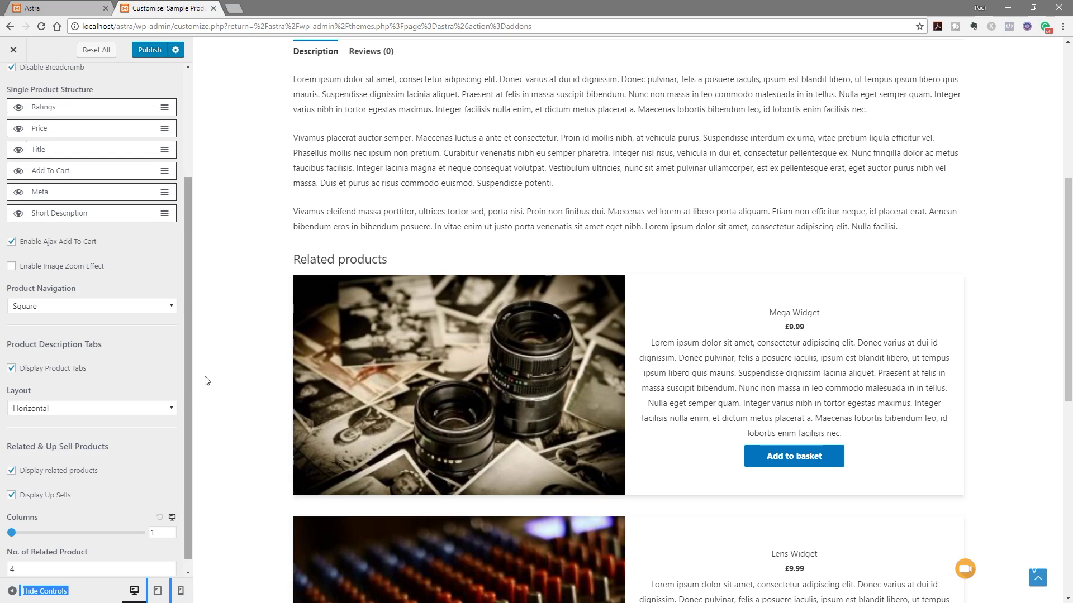
pyautogui.scroll(5, 252, 394)
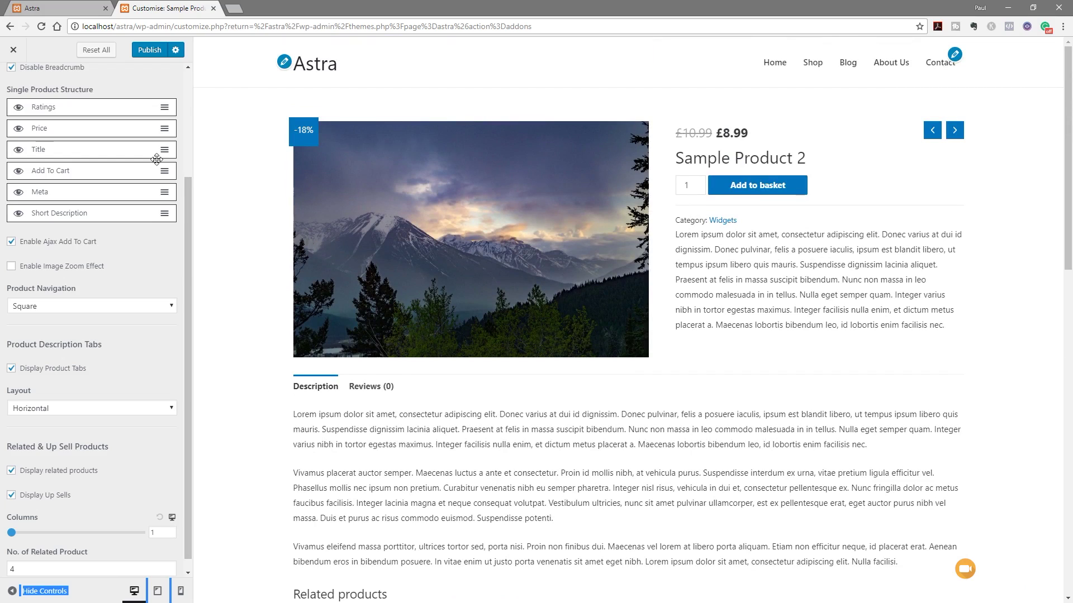
pyautogui.scroll(3, 84, 196)
# - Return to the WooCommerce layout sections, show the Mega Widget page from the shop and preview its second and third gallery images
pyautogui.click(13, 84)
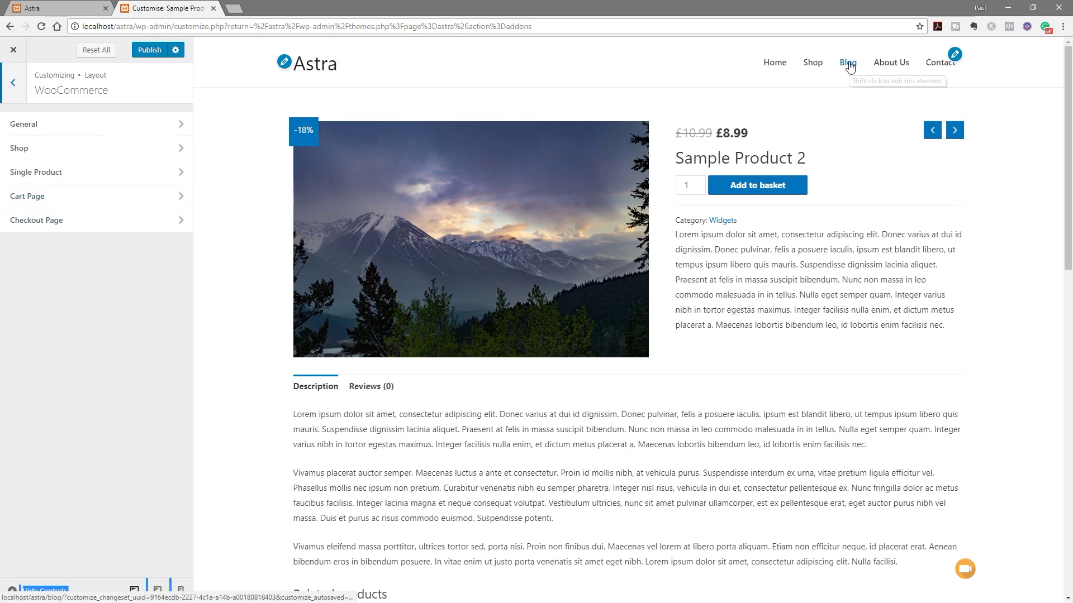
pyautogui.click(819, 65)
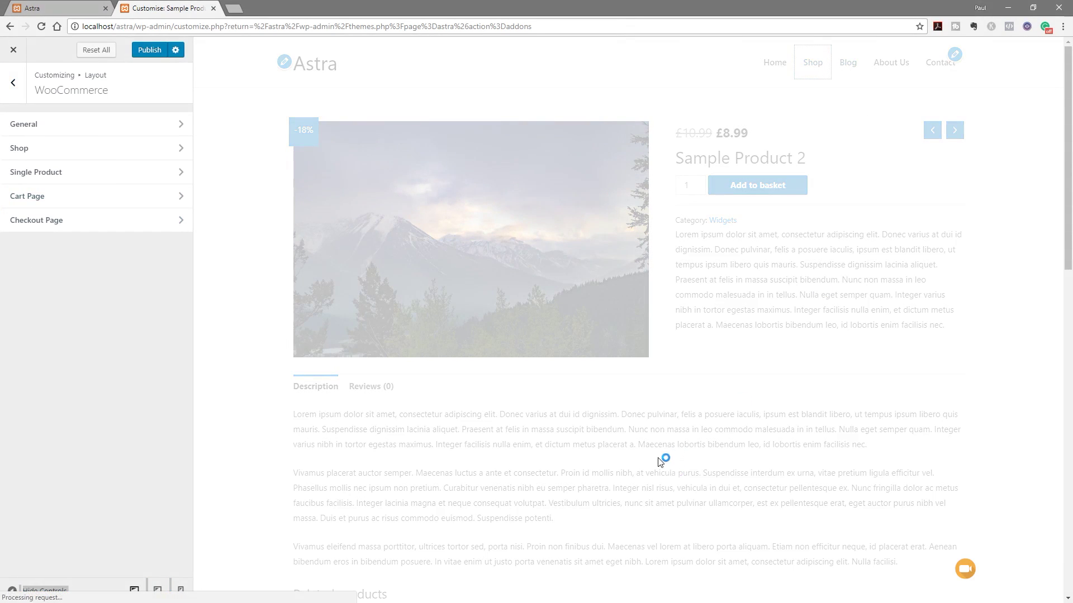
pyautogui.scroll(-1, 748, 473)
pyautogui.scroll(-3, 749, 473)
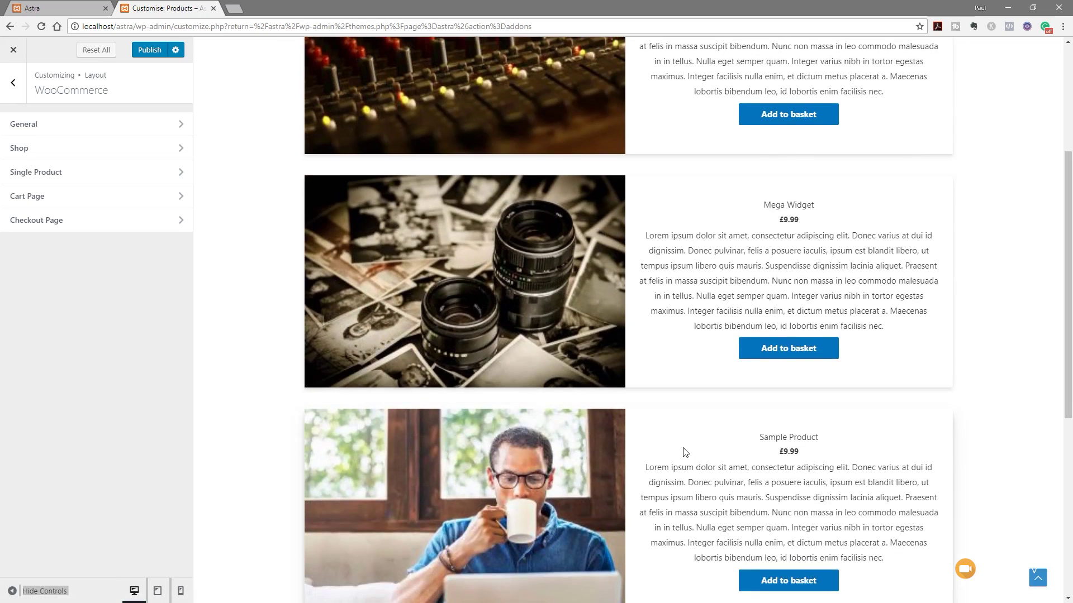
pyautogui.click(491, 304)
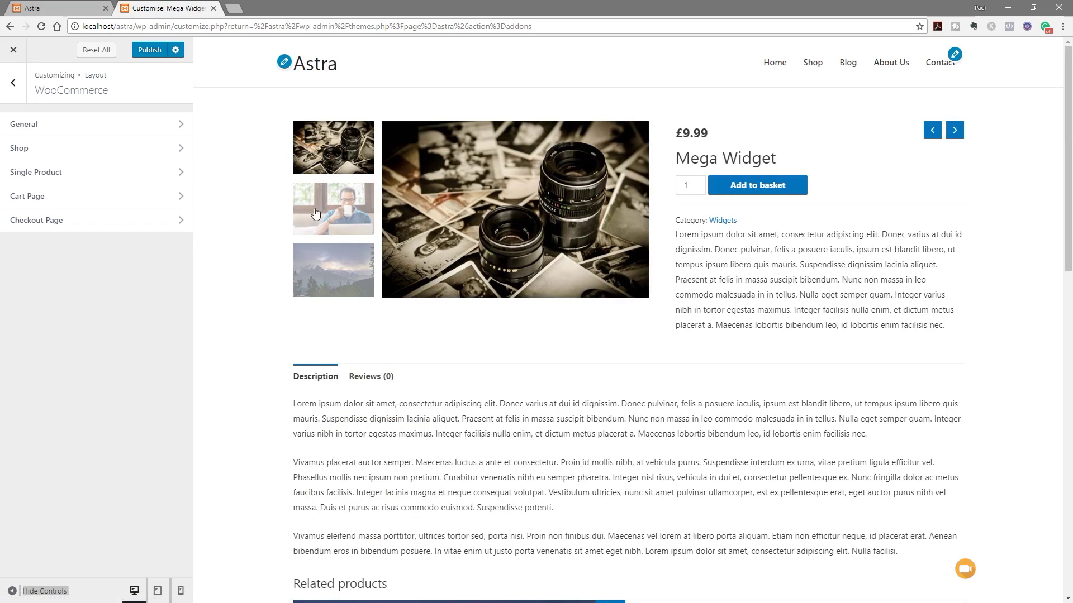
pyautogui.click(334, 208)
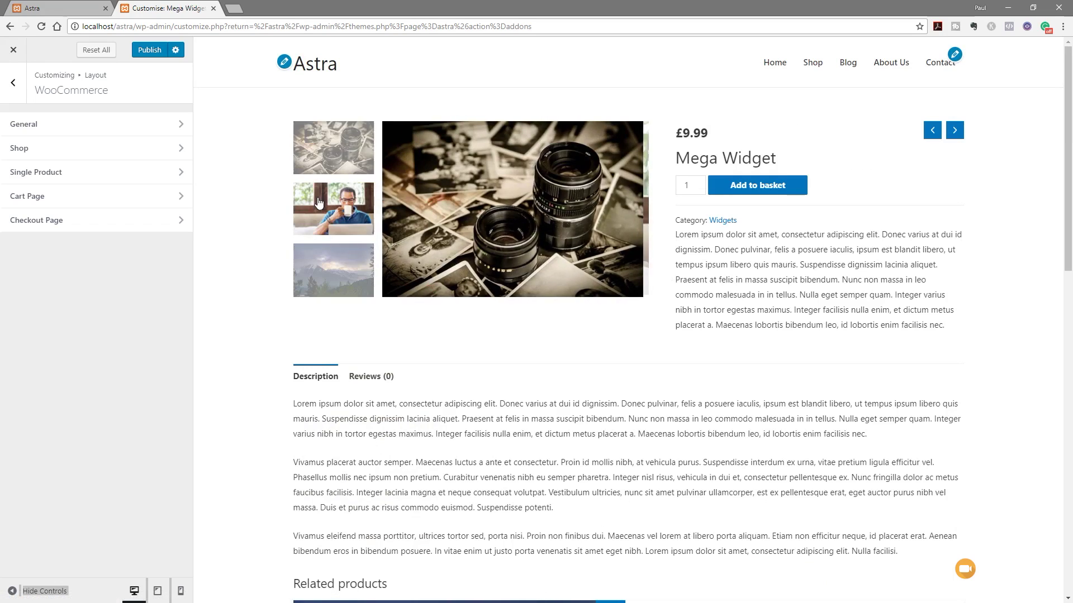
pyautogui.click(343, 263)
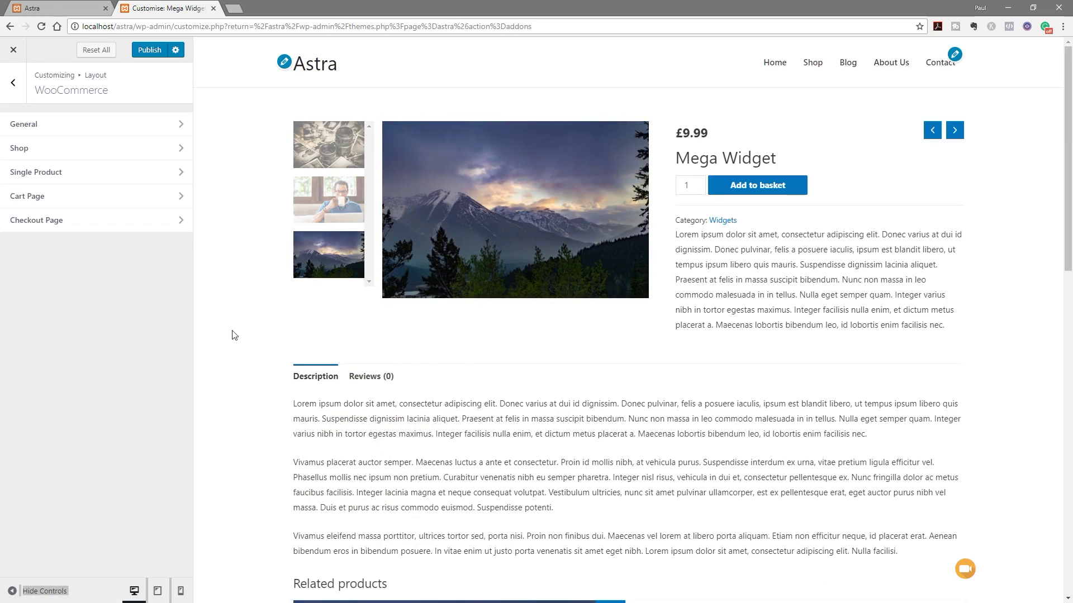
# - Set the single product gallery layout to Horizontal with an image width of 70%, and check the result down the Mega Widget page
pyautogui.click(54, 172)
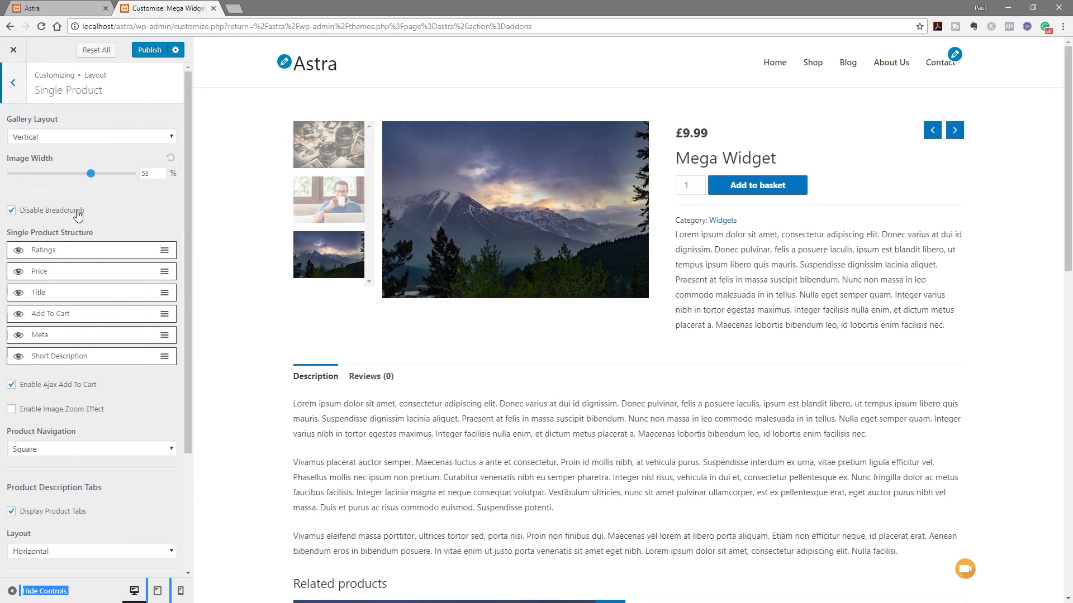
pyautogui.click(56, 138)
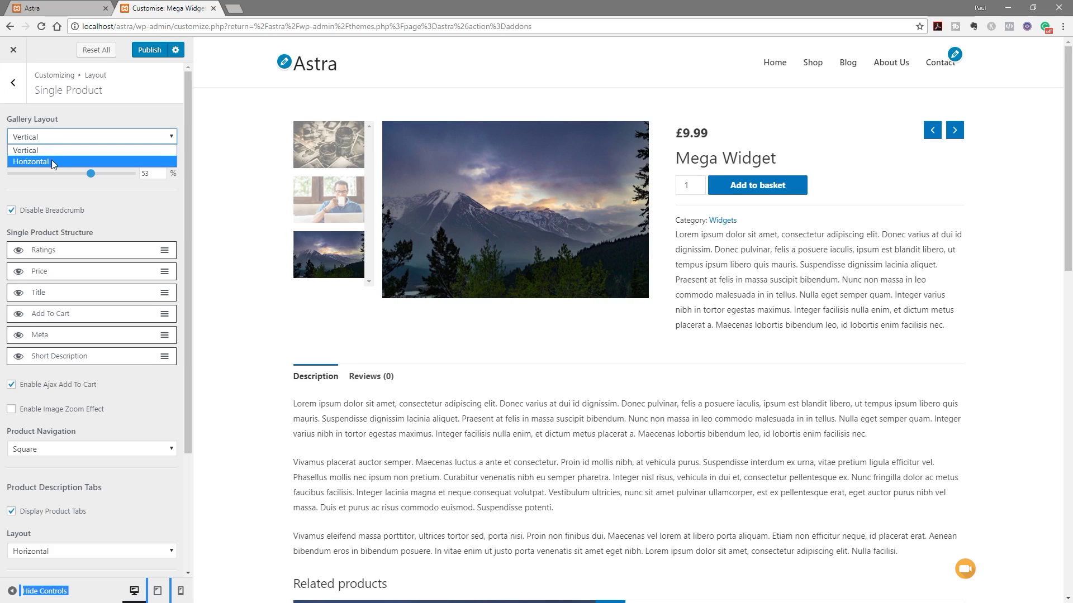
pyautogui.click(52, 162)
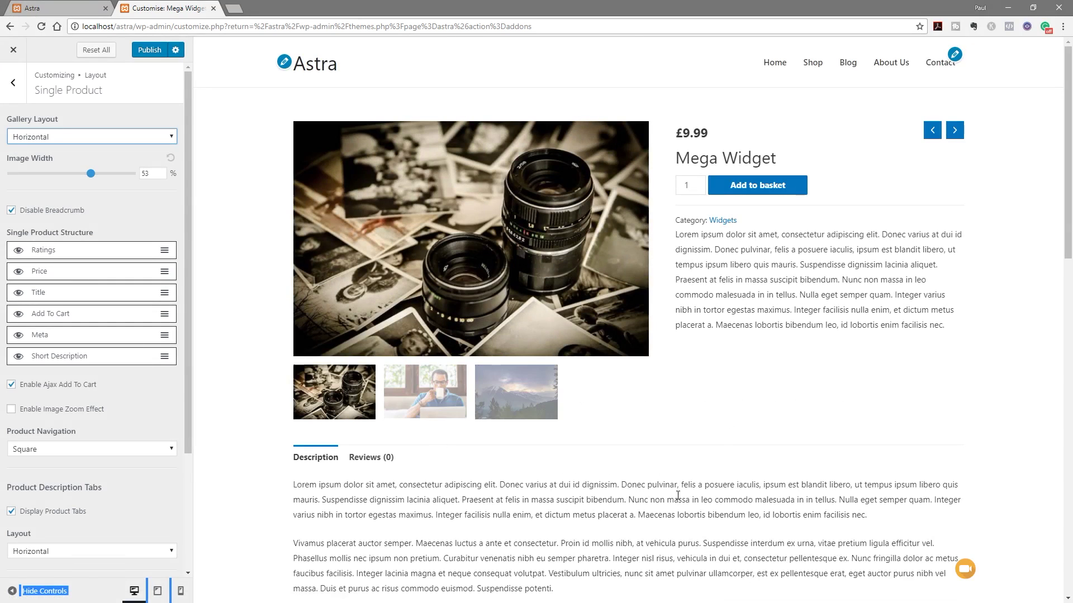
pyautogui.moveTo(89, 173); pyautogui.dragTo(135, 180)
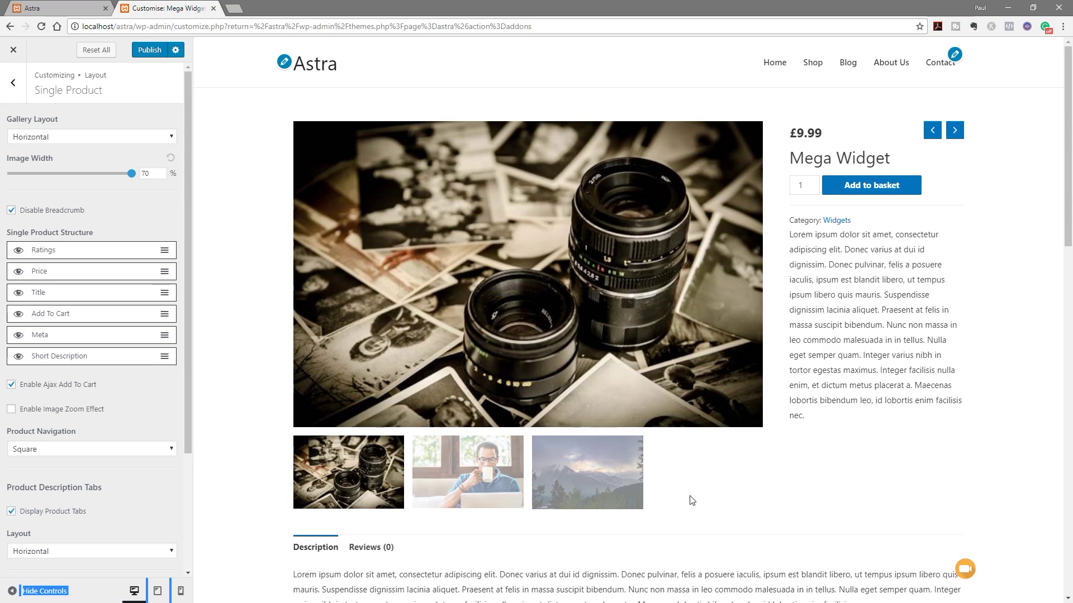
pyautogui.scroll(-4, 771, 505)
pyautogui.scroll(-3, 771, 505)
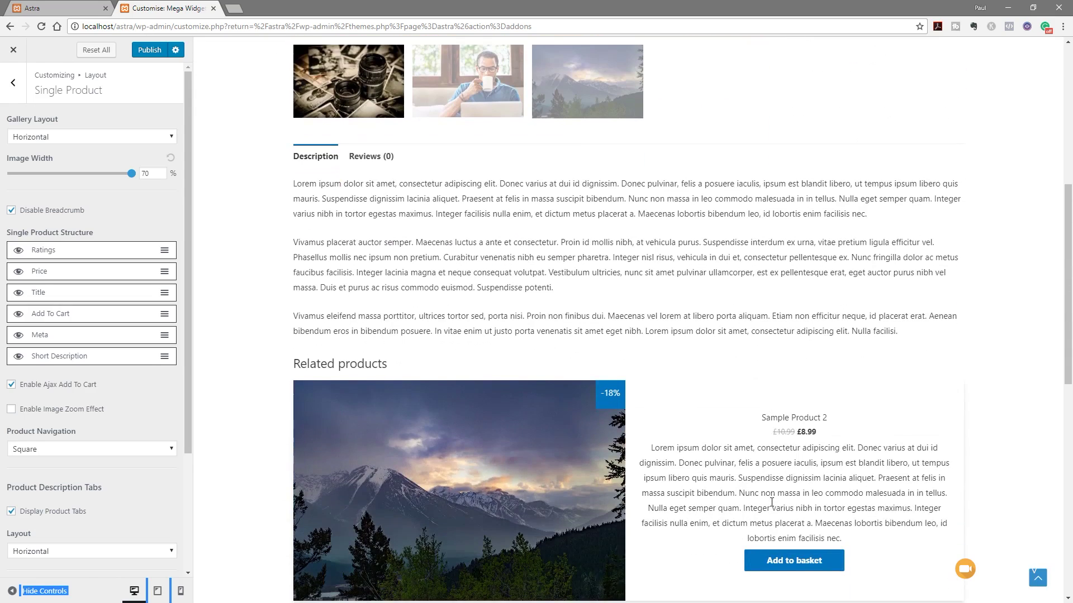
pyautogui.scroll(6, 751, 504)
pyautogui.scroll(1, 751, 504)
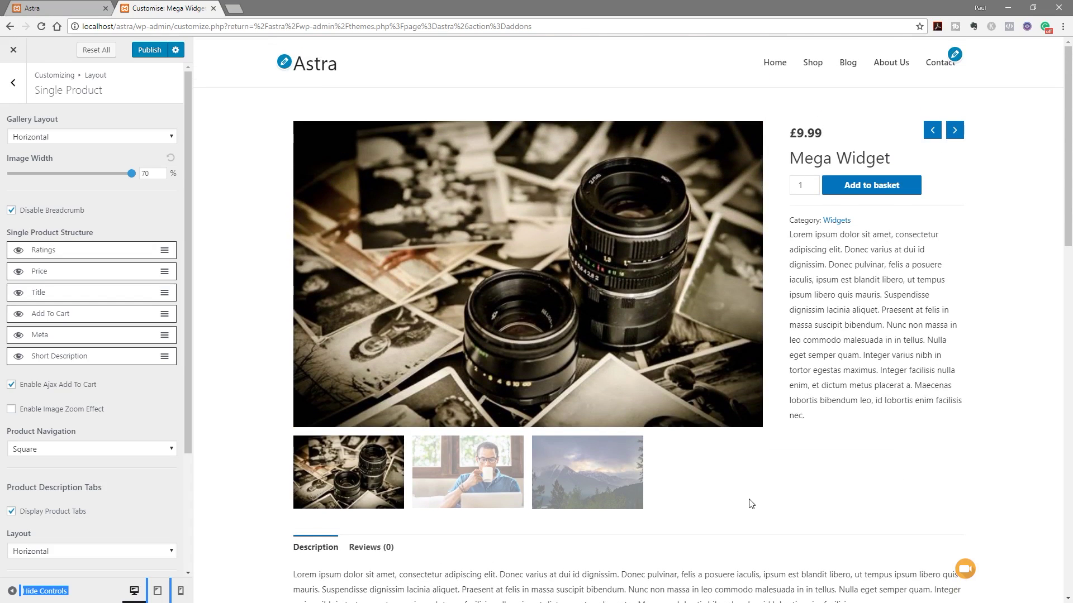
# - Open the Cart Page layout settings and preview the basket page after adding Lens Widget from the shop
pyautogui.click(12, 85)
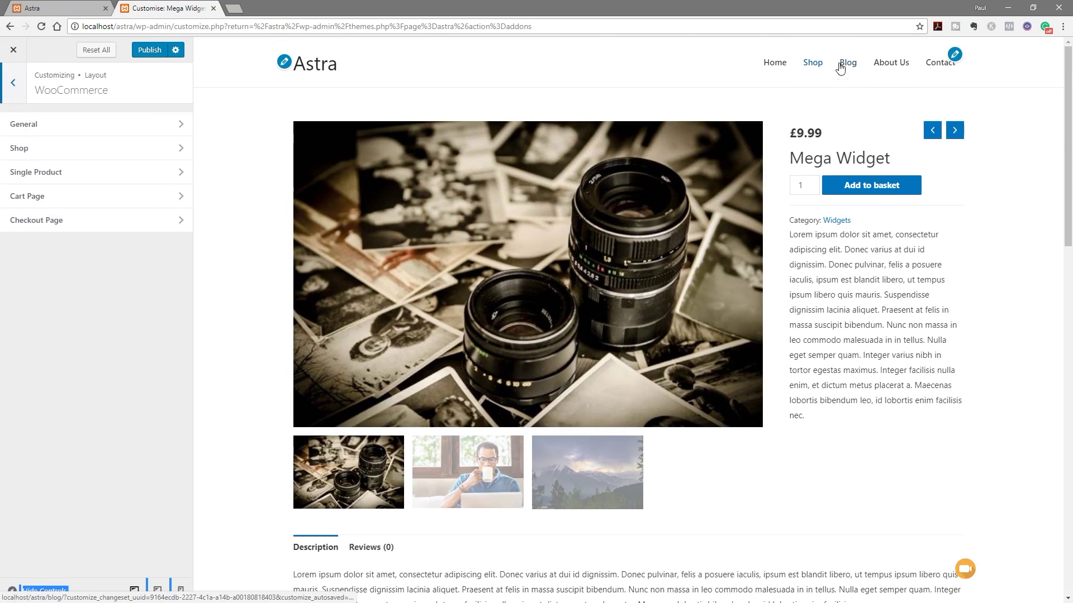
pyautogui.click(815, 65)
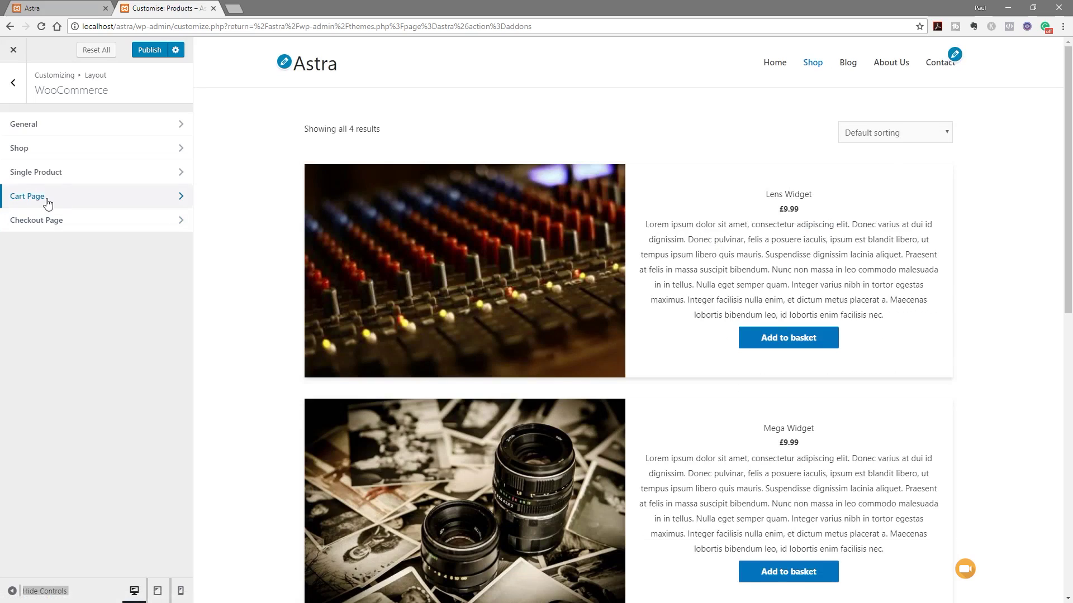
pyautogui.click(47, 200)
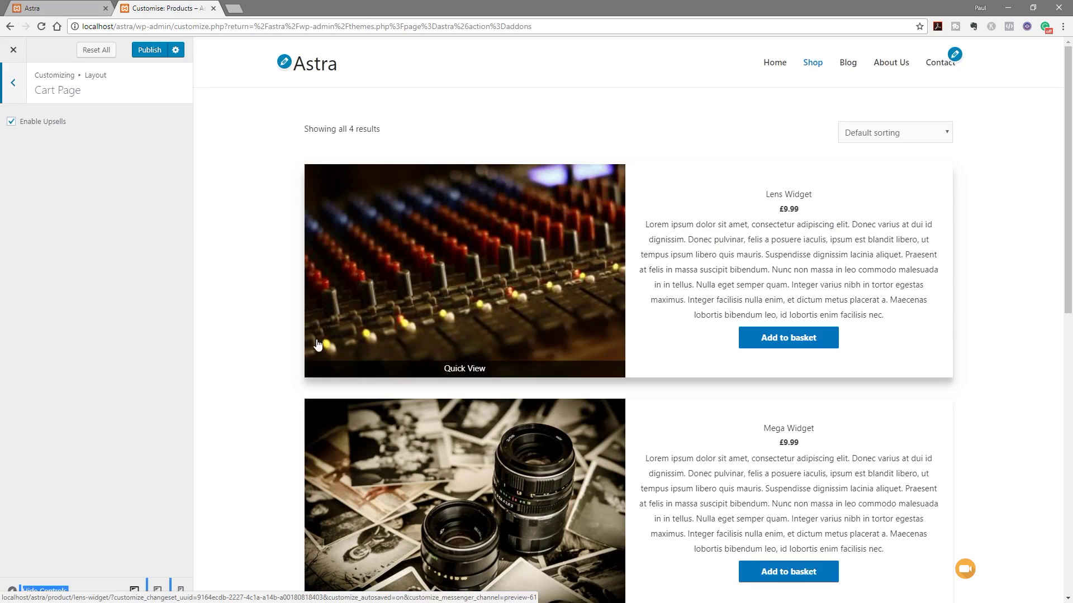
pyautogui.click(767, 341)
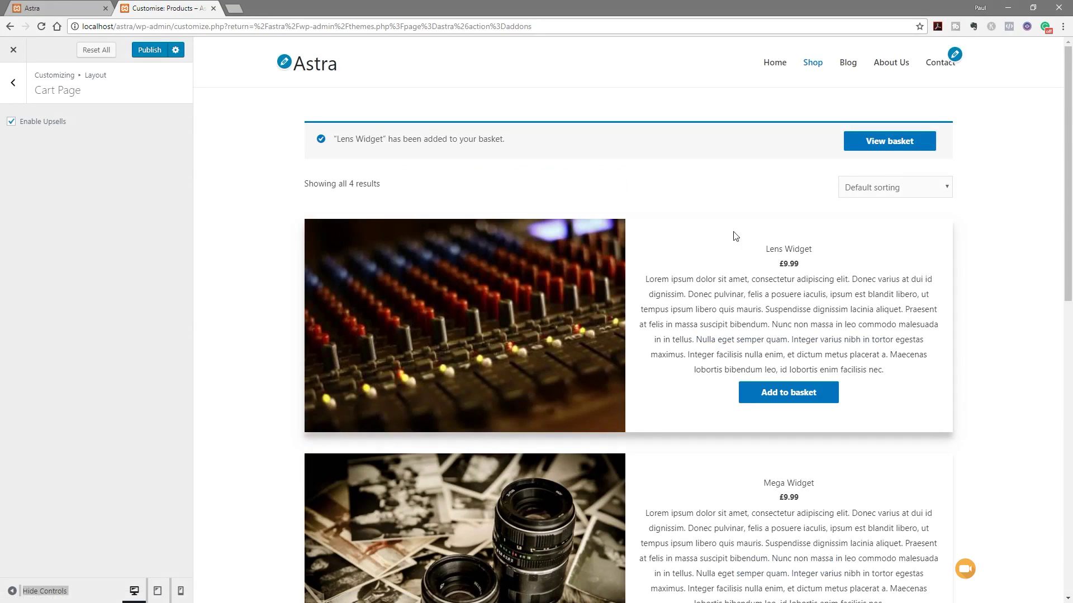
pyautogui.click(862, 144)
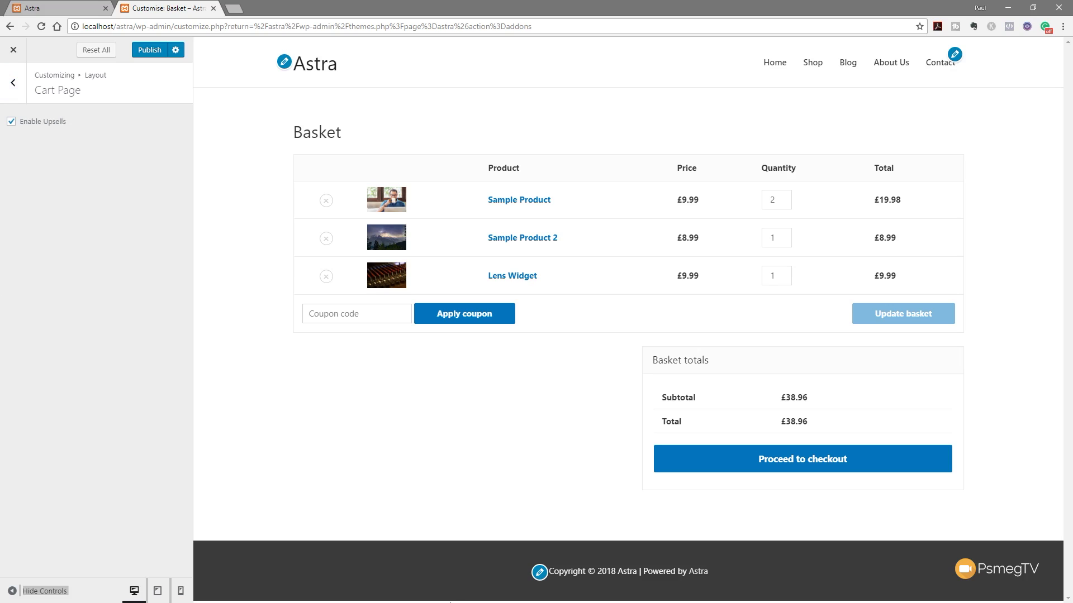
# - Open the Checkout Page layout settings and examine the whole checkout form in the preview
pyautogui.click(8, 89)
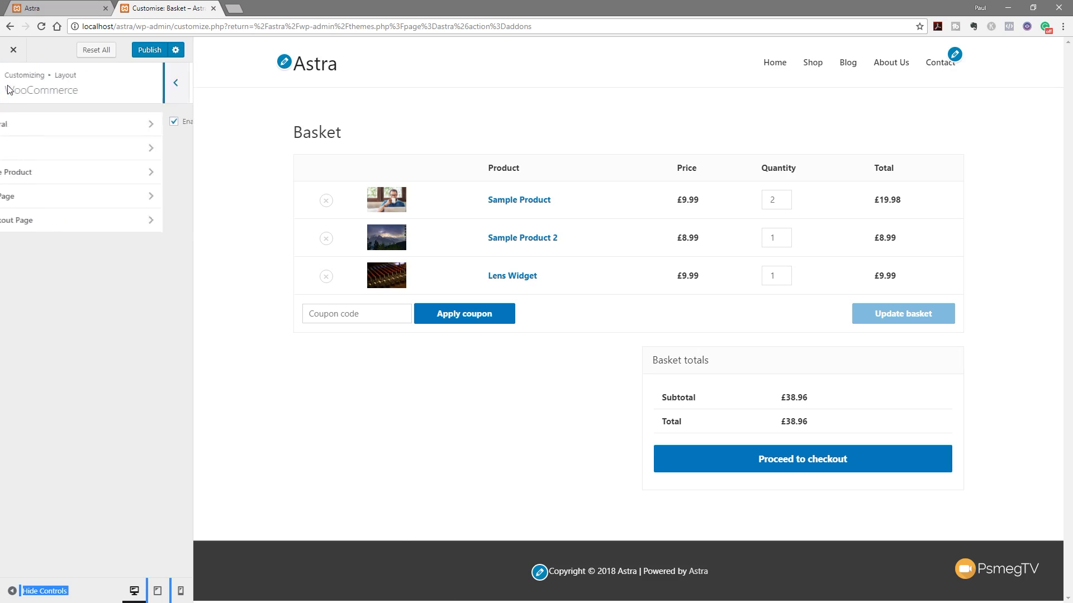
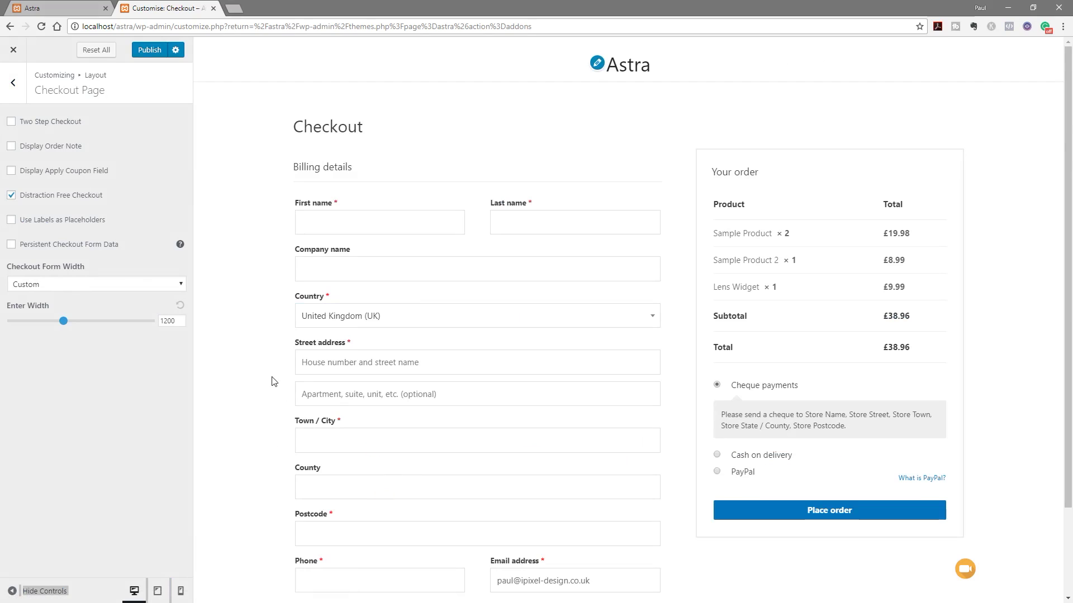
pyautogui.scroll(-2, 243, 378)
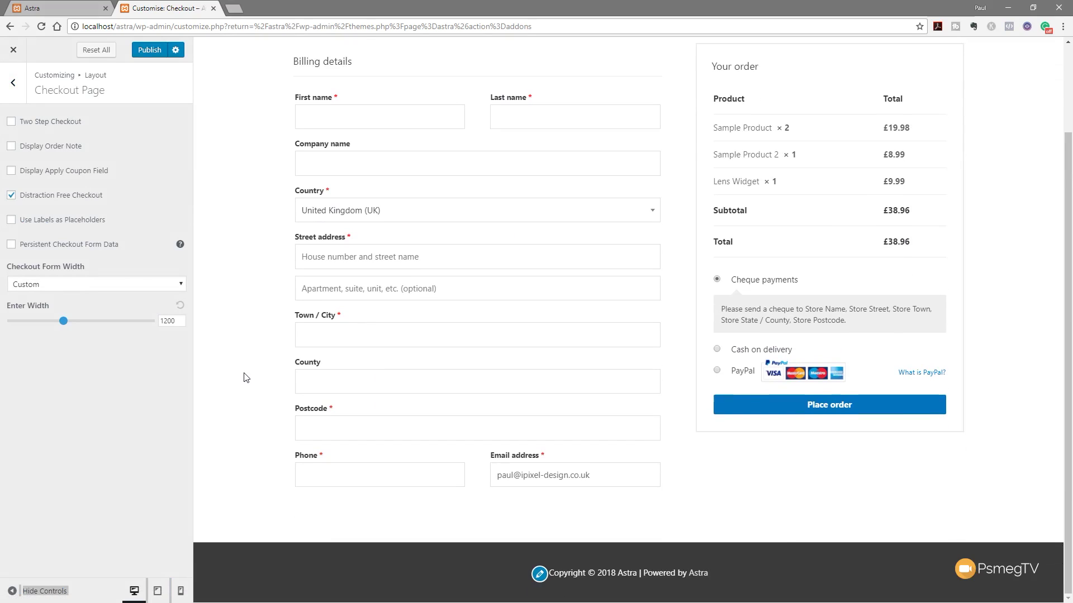
pyautogui.scroll(3, 243, 378)
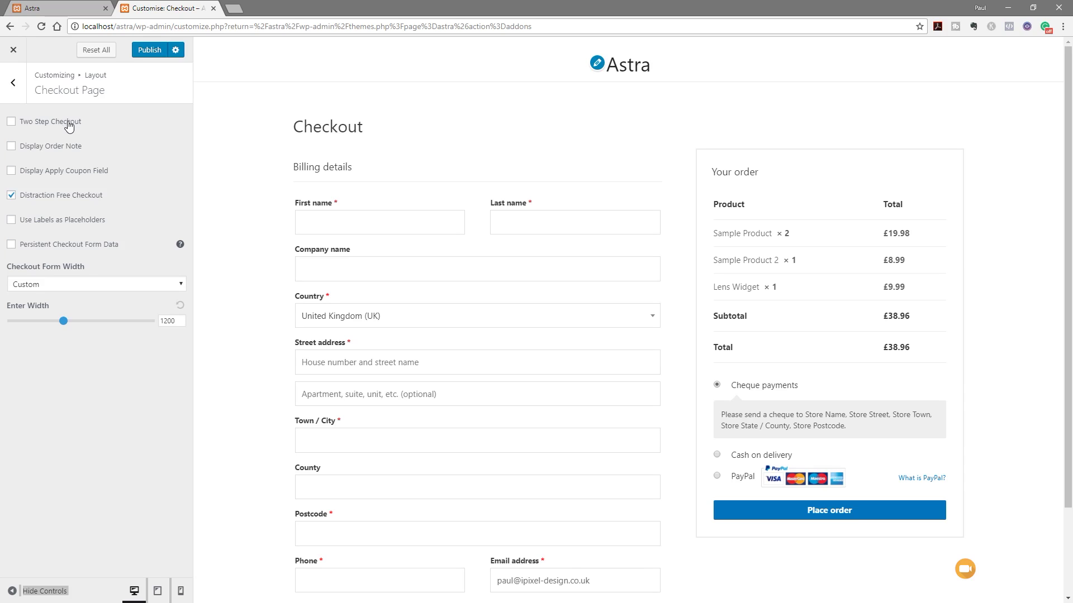
# - Try the Two Step Checkout layout by reviewing the billing form and proceeding to payment, and turn the option off again
pyautogui.click(66, 124)
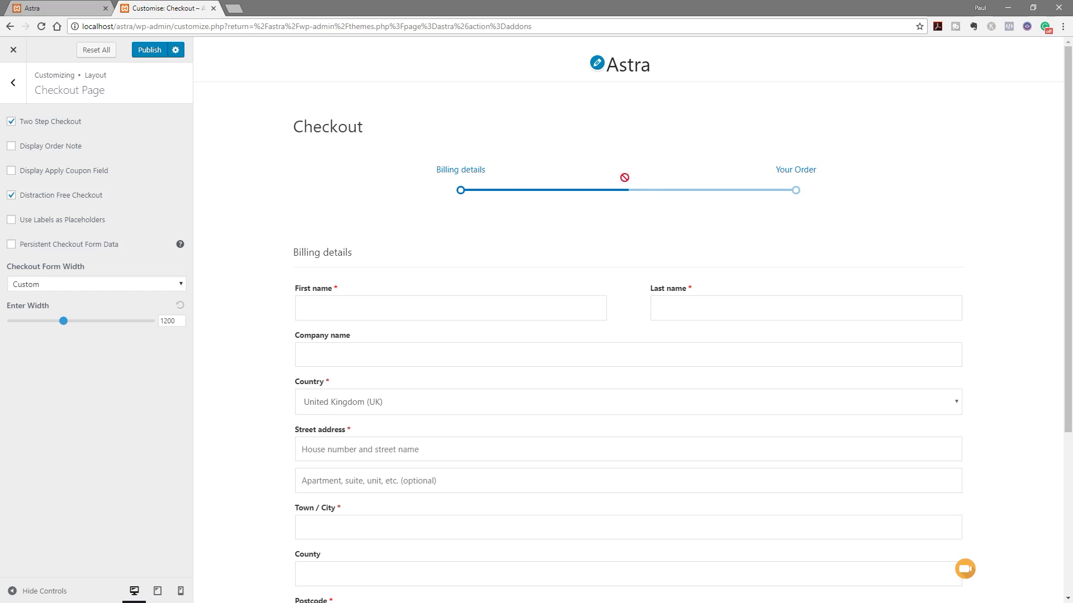
pyautogui.scroll(-4, 570, 390)
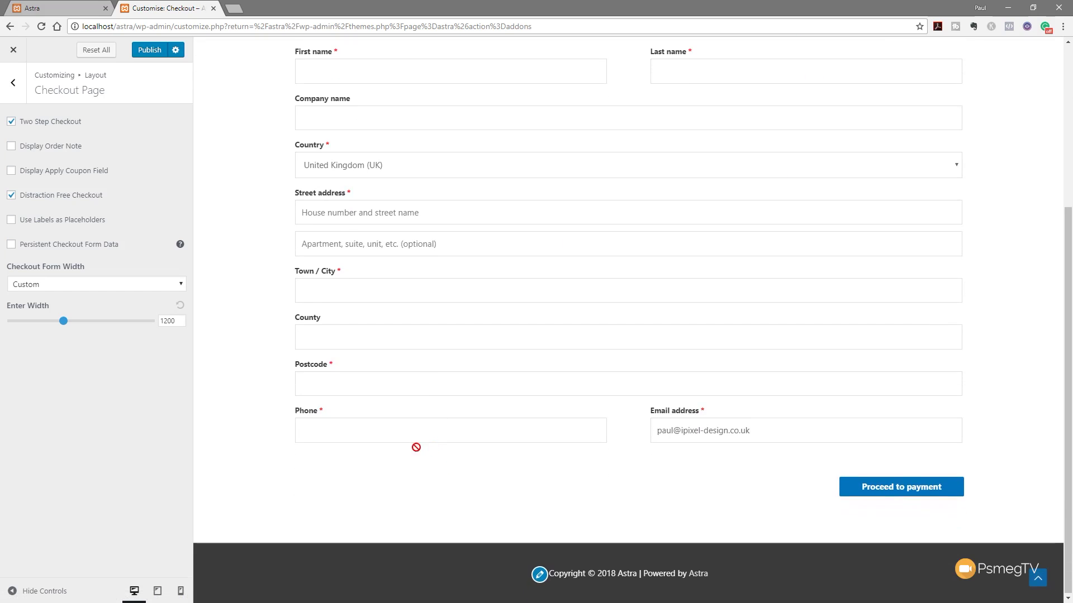
pyautogui.click(910, 486)
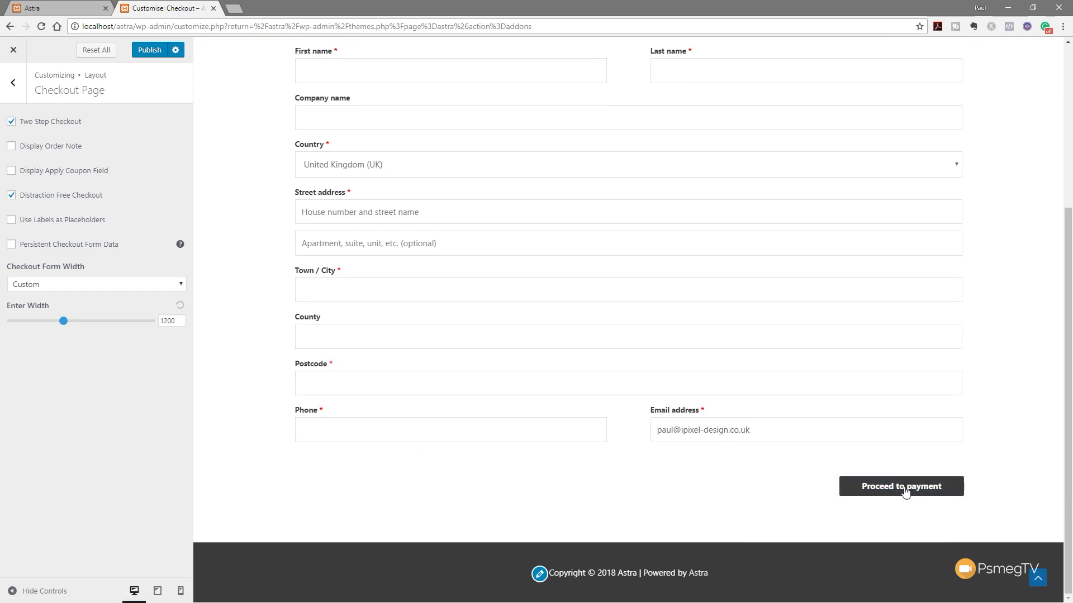
pyautogui.click(60, 127)
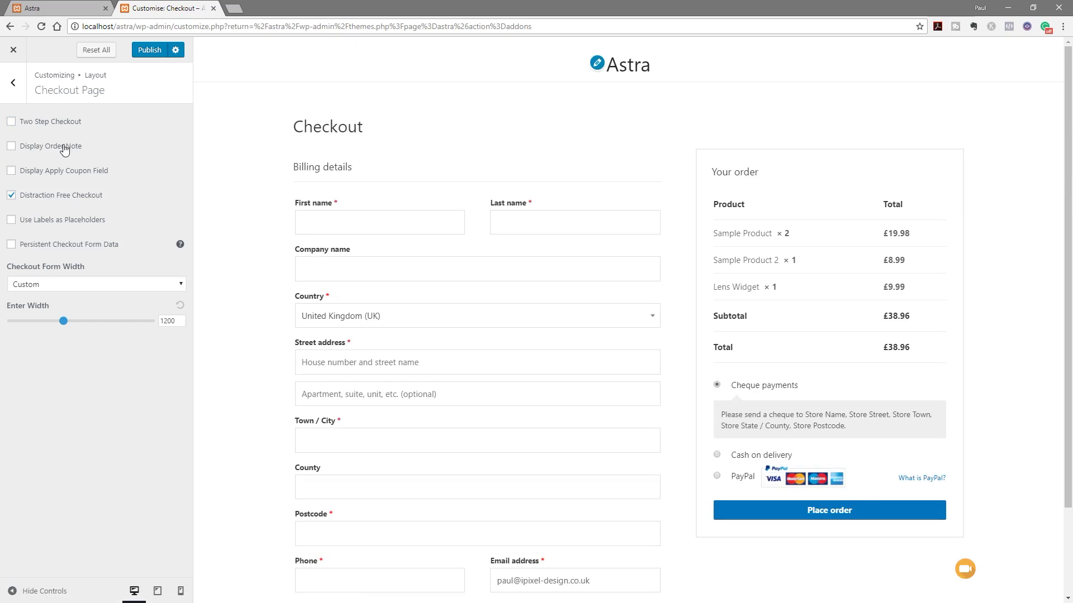
# - Enable Display Order Note, Display Apply Coupon Field and Use Labels as Placeholders for the checkout form, checking the order notes field in the preview
pyautogui.click(64, 149)
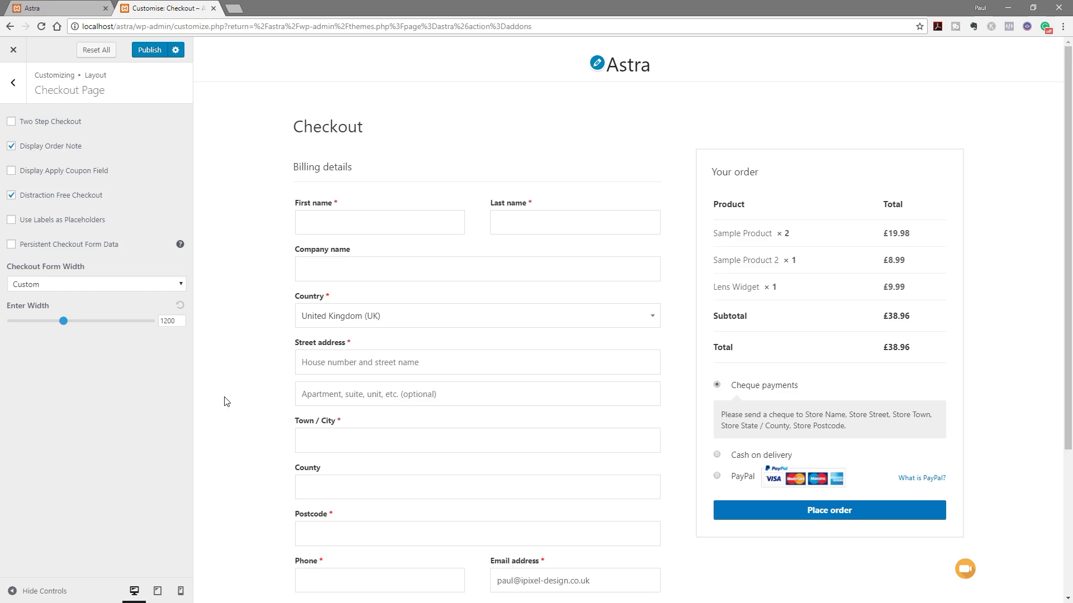
pyautogui.scroll(-4, 227, 401)
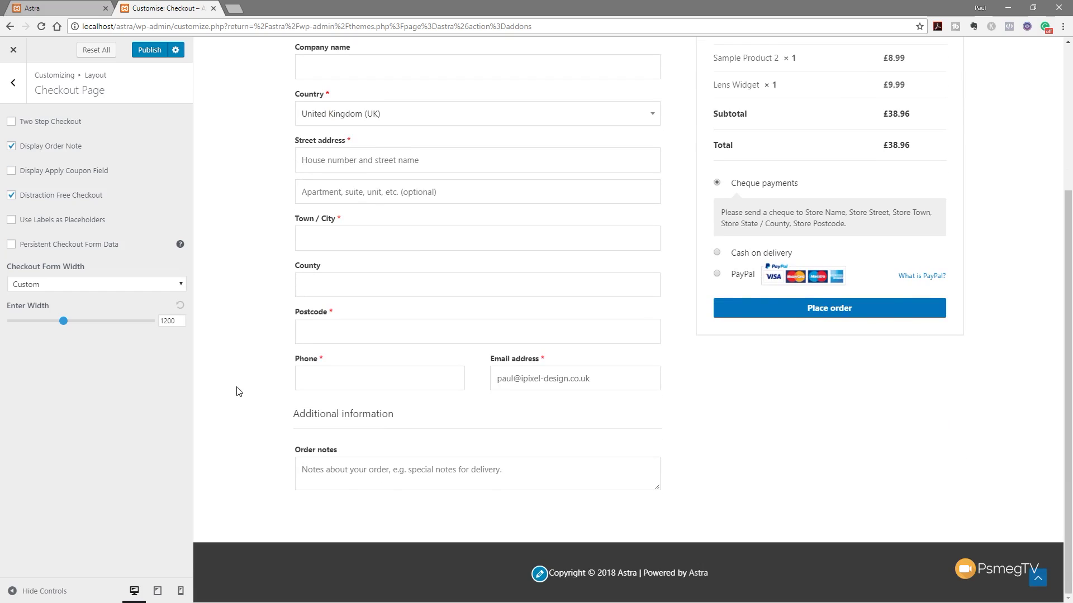
pyautogui.scroll(4, 235, 391)
pyautogui.click(21, 174)
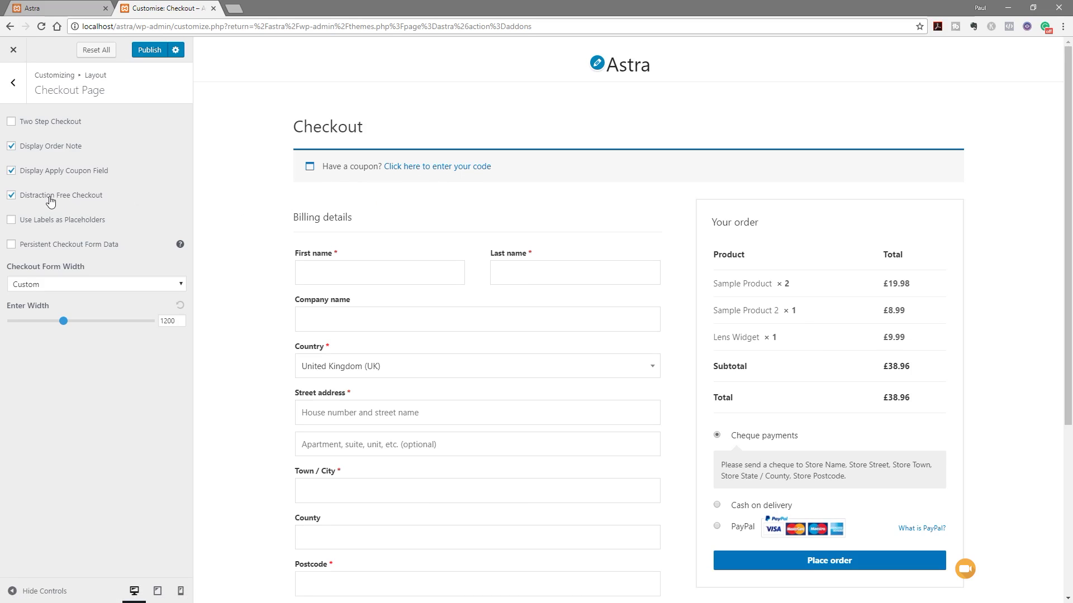
pyautogui.click(31, 221)
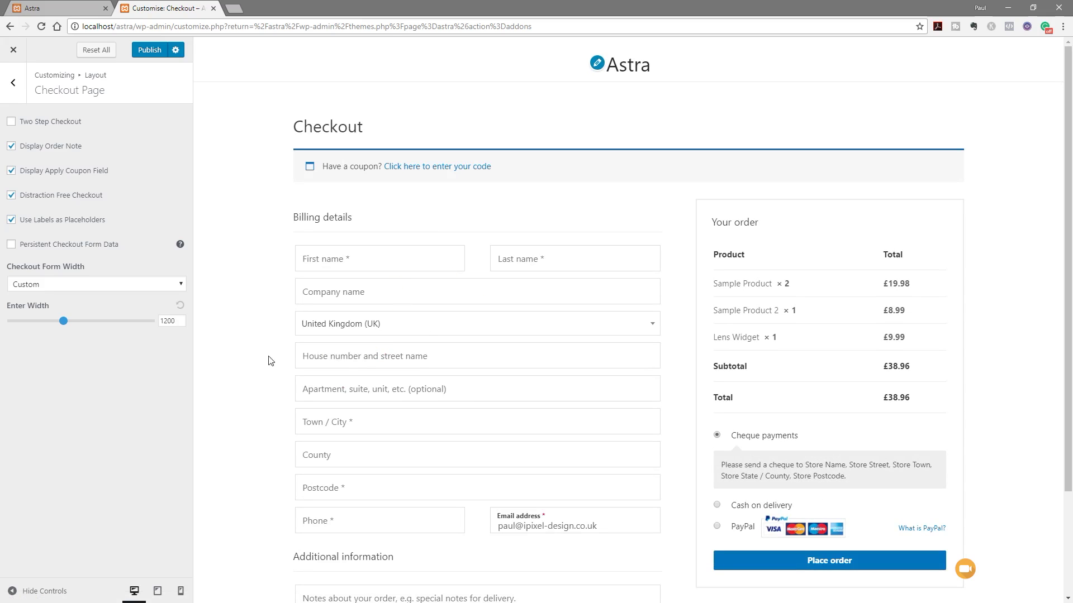
# - Enable Two Step Checkout and Persistent Checkout Form Data, reviewing the two-step form and the help text on persistent data
pyautogui.click(51, 128)
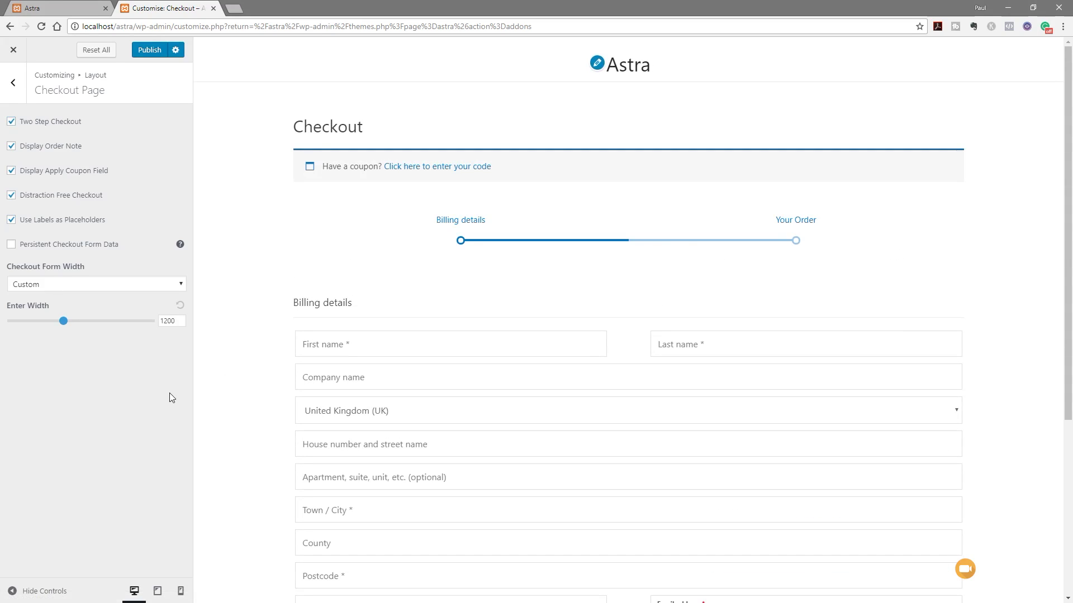
pyautogui.scroll(-4, 233, 386)
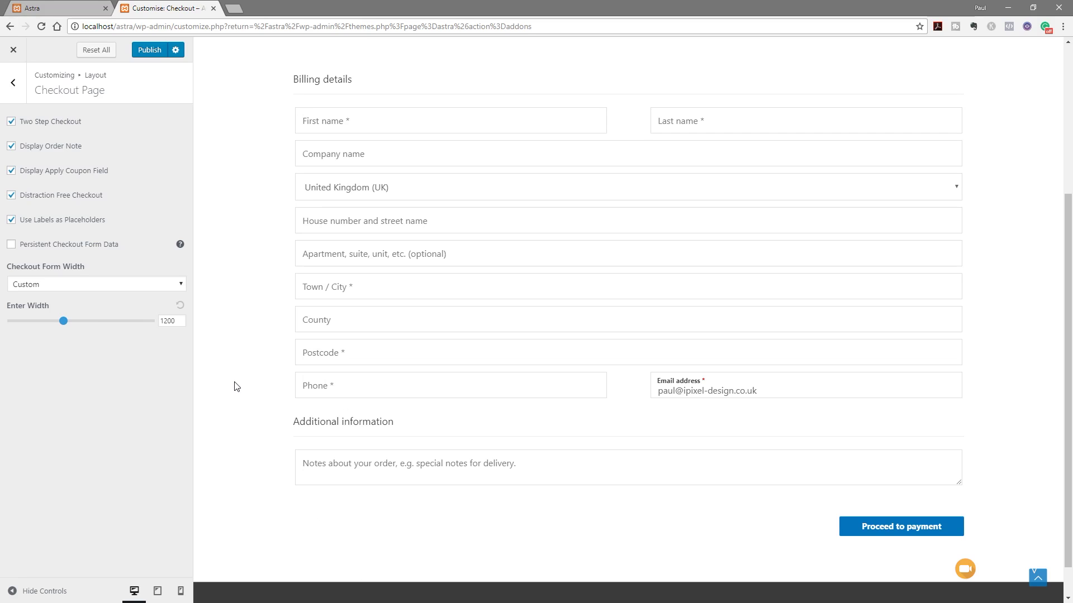
pyautogui.scroll(3, 240, 398)
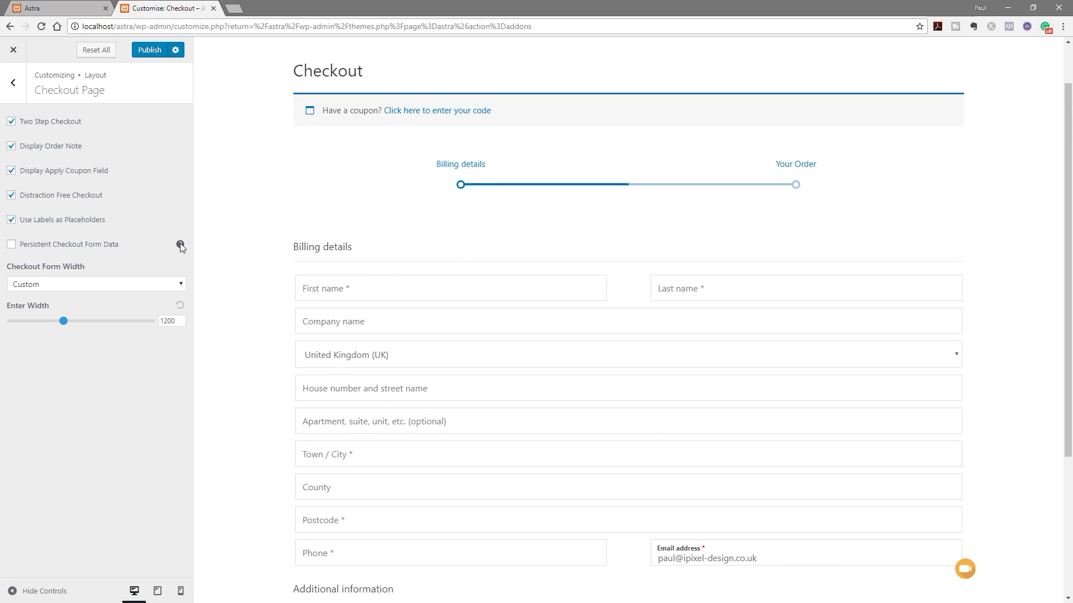
pyautogui.moveTo(182, 248)
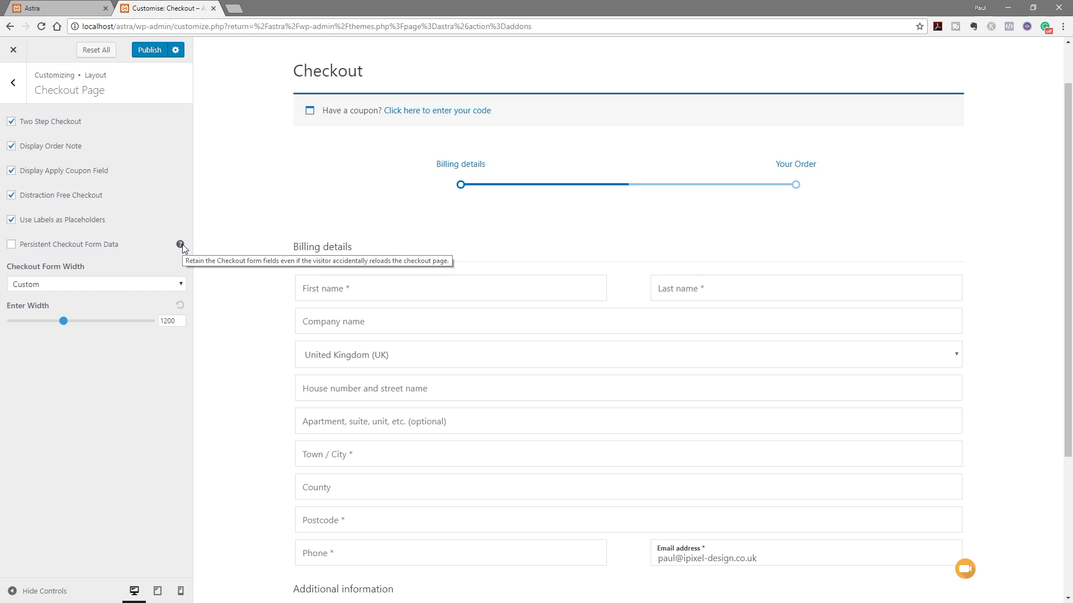
pyautogui.click(11, 244)
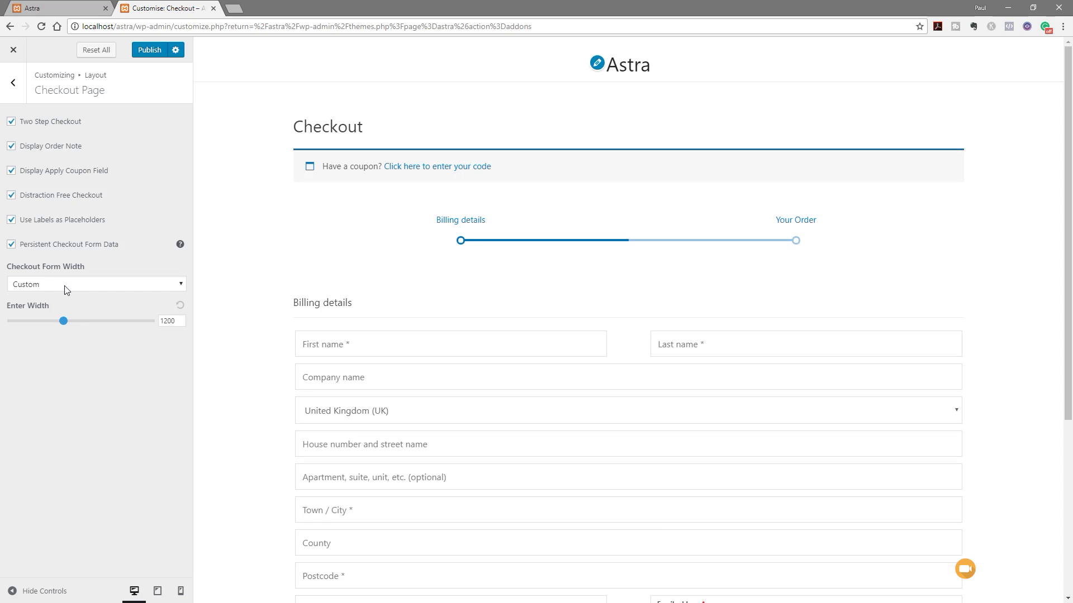
# - Try a custom checkout form width of 882, reset the width to its default and look over the form
pyautogui.click(66, 286)
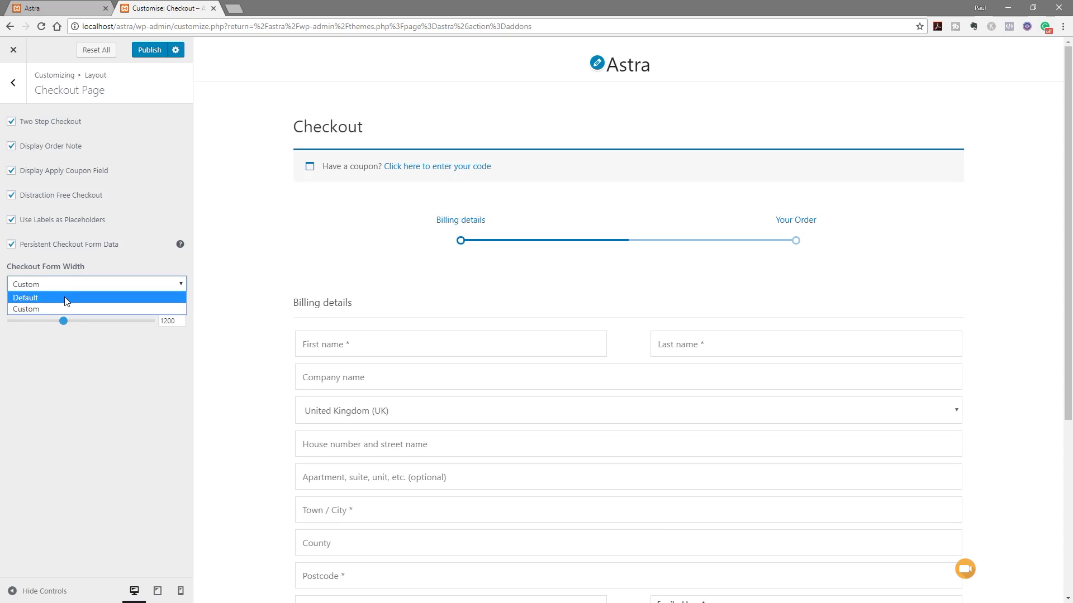
pyautogui.click(63, 308)
pyautogui.moveTo(64, 320); pyautogui.dragTo(25, 320)
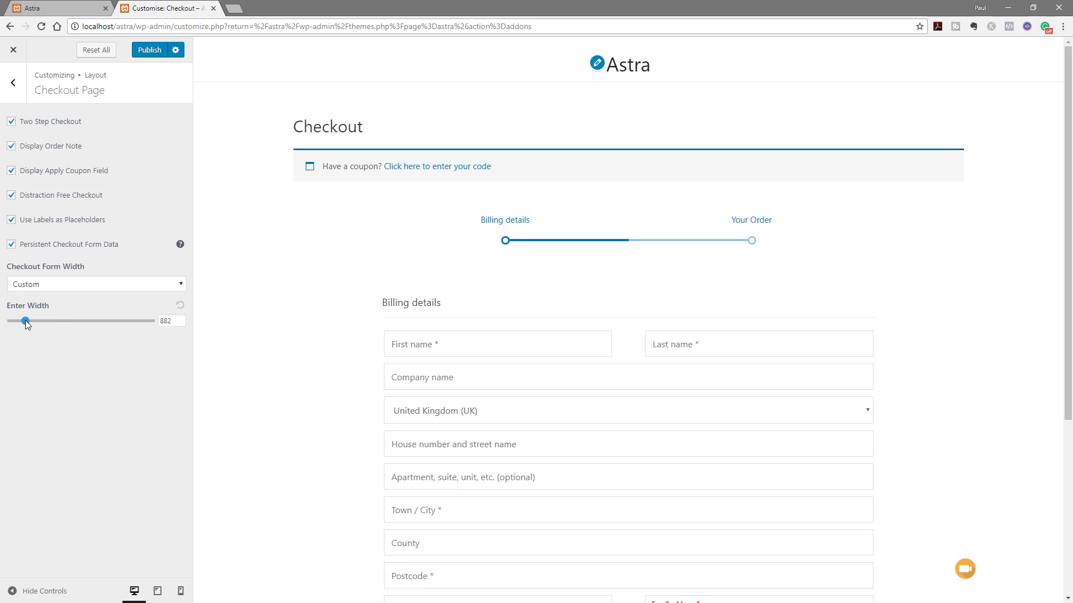
pyautogui.click(180, 306)
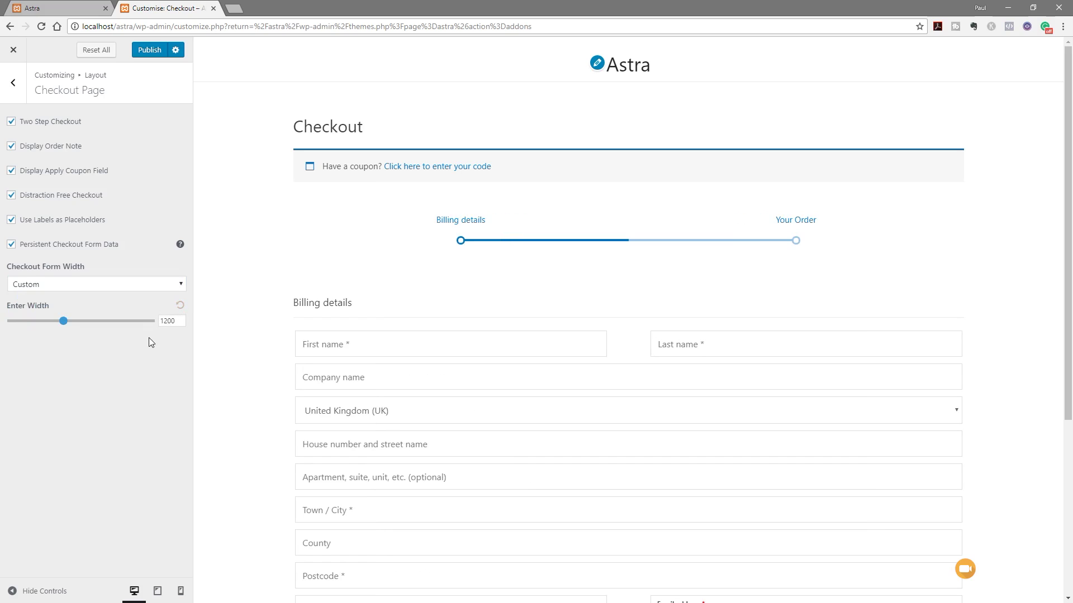
pyautogui.scroll(-3, 302, 429)
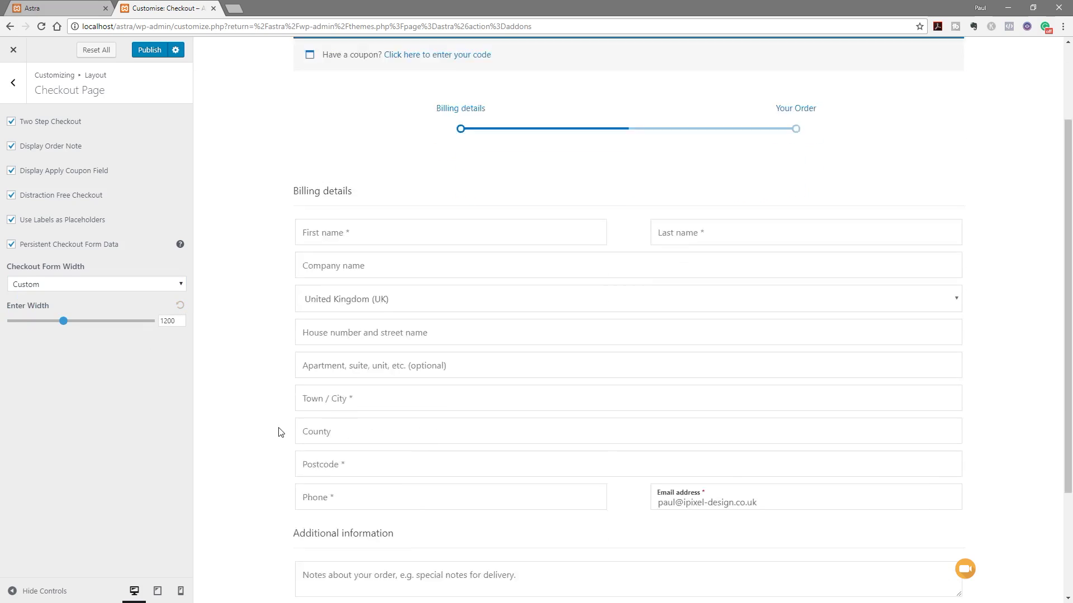
pyautogui.scroll(3, 275, 433)
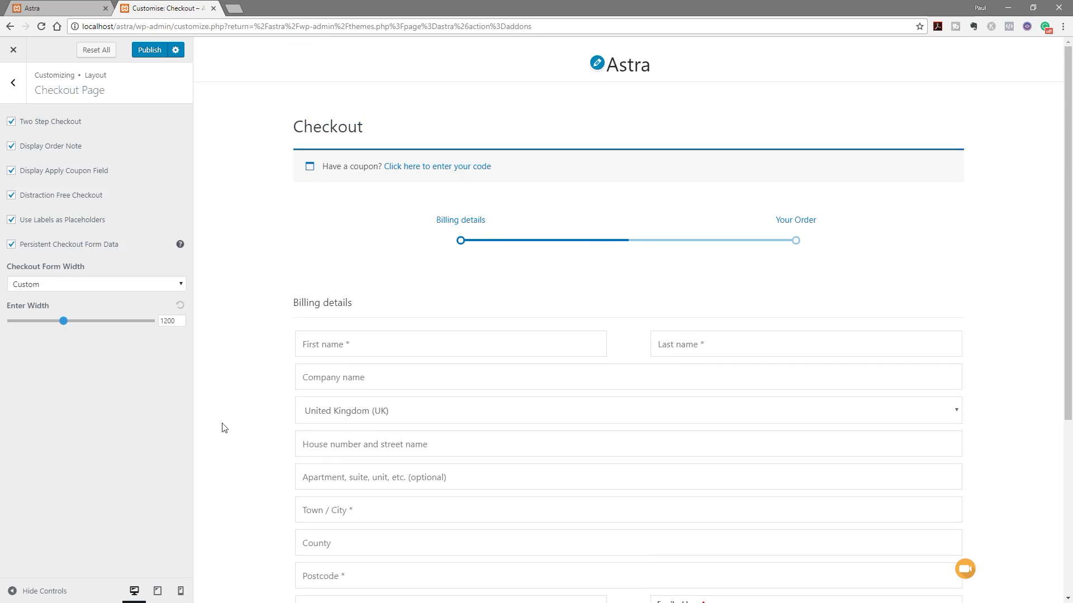